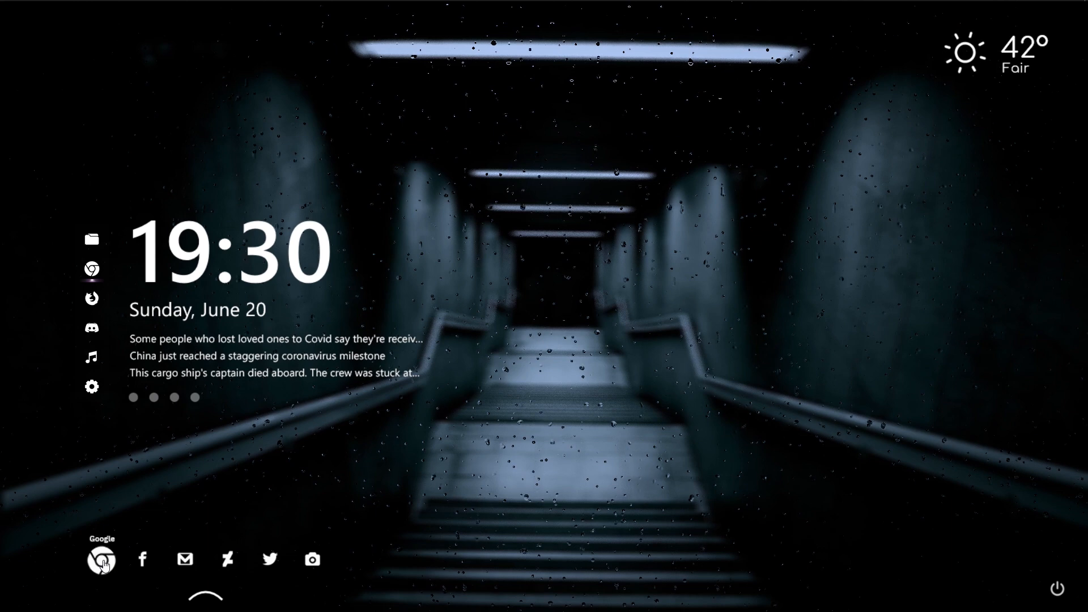
Launch Google and Chrome from the dock, then close and minimize both browsers.
left_click(102, 561)
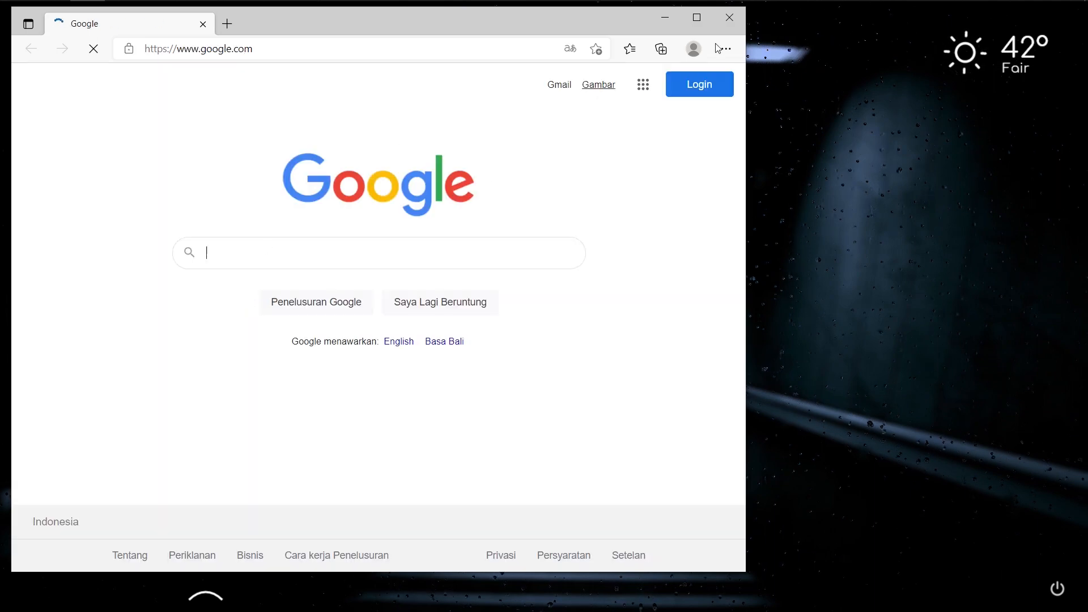
left_click(728, 20)
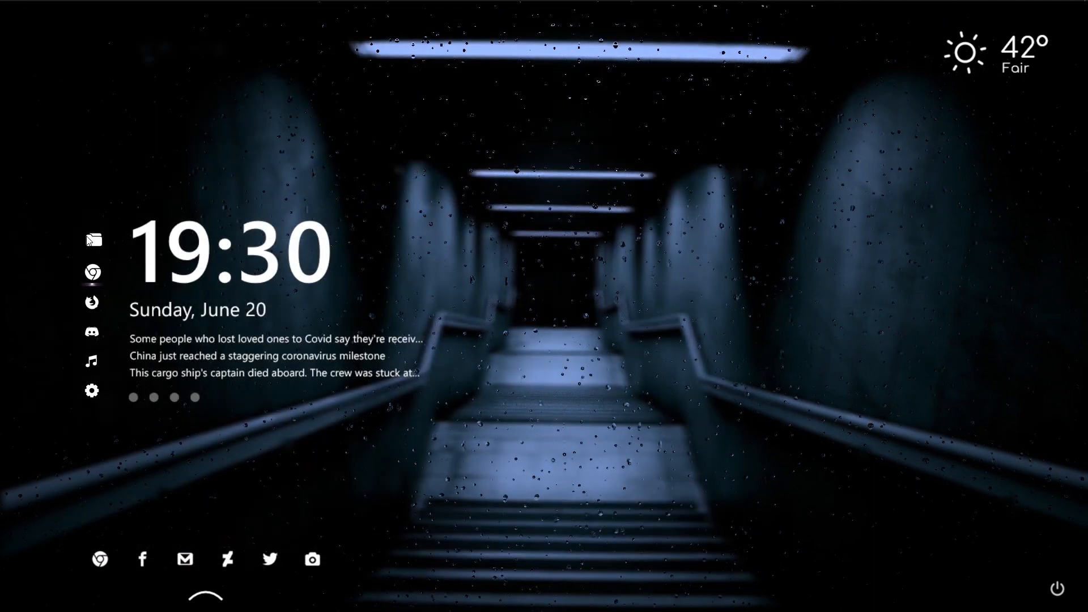
left_click(95, 270)
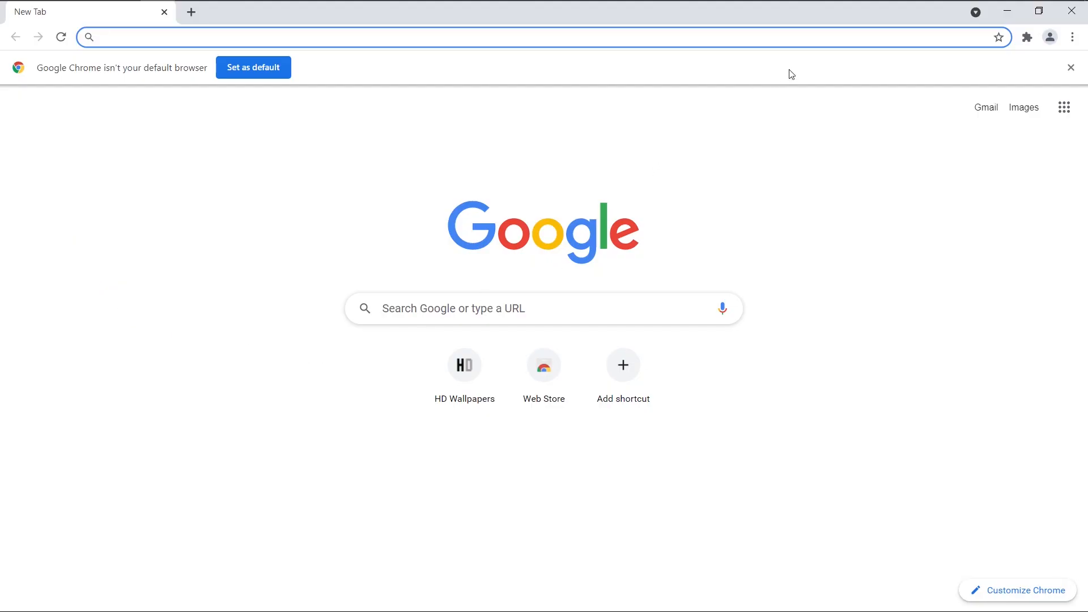
left_click(1003, 16)
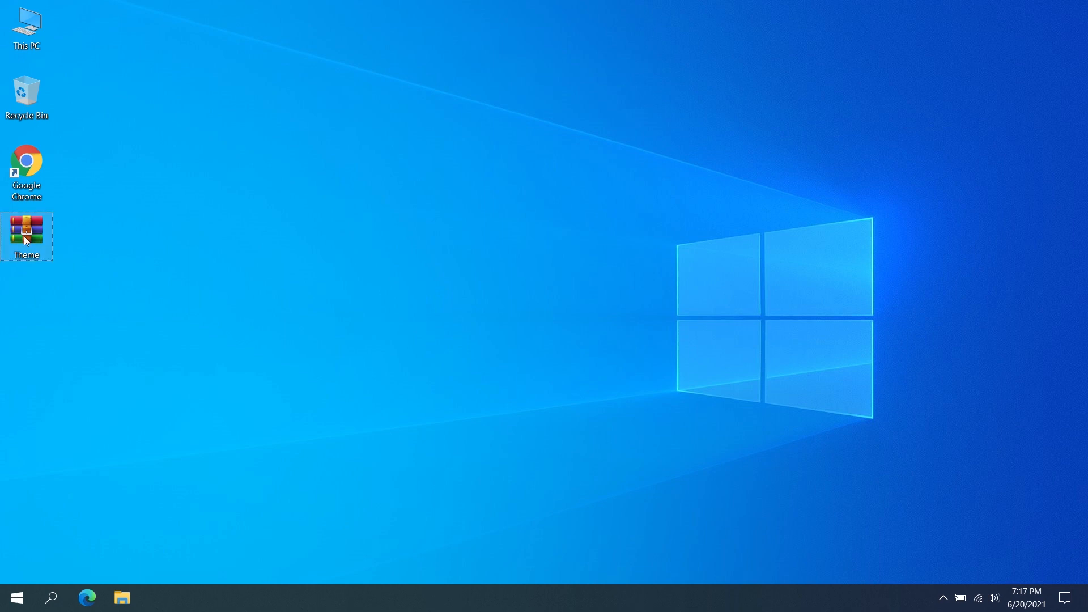
Extract the Theme archive to a Theme folder and run the Lively Wallpaper installer from Theme\Theme.
right_click(24, 235)
left_click(73, 342)
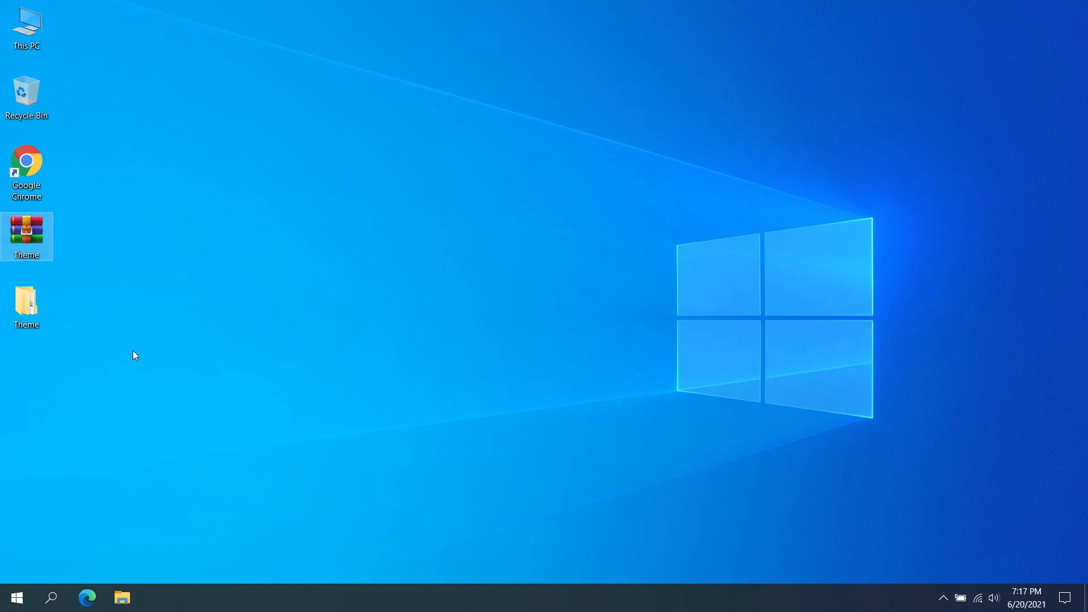
double_click(14, 314)
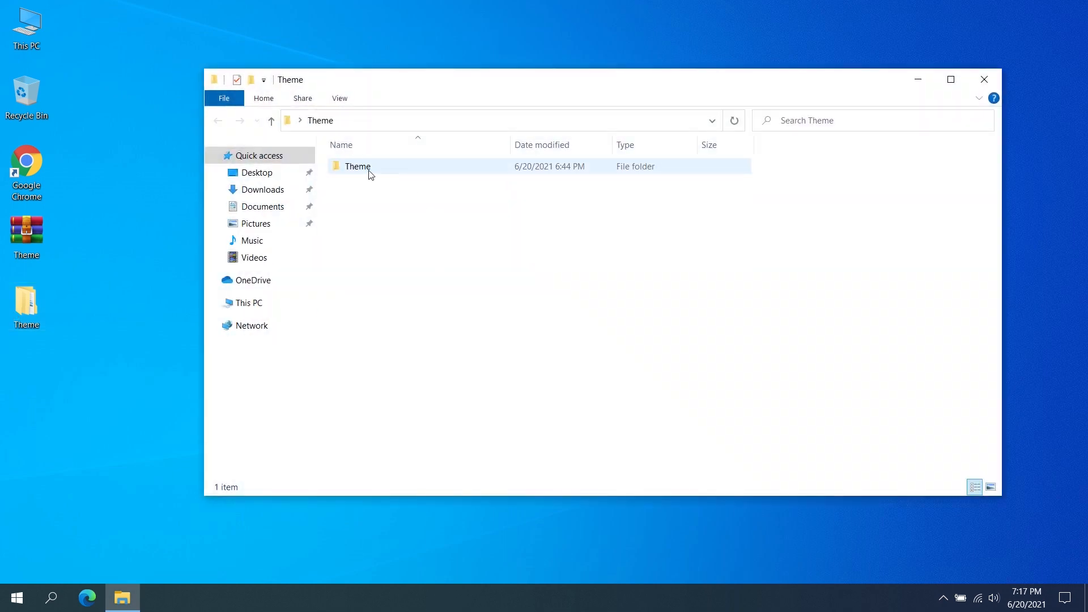
double_click(369, 171)
left_click(364, 203)
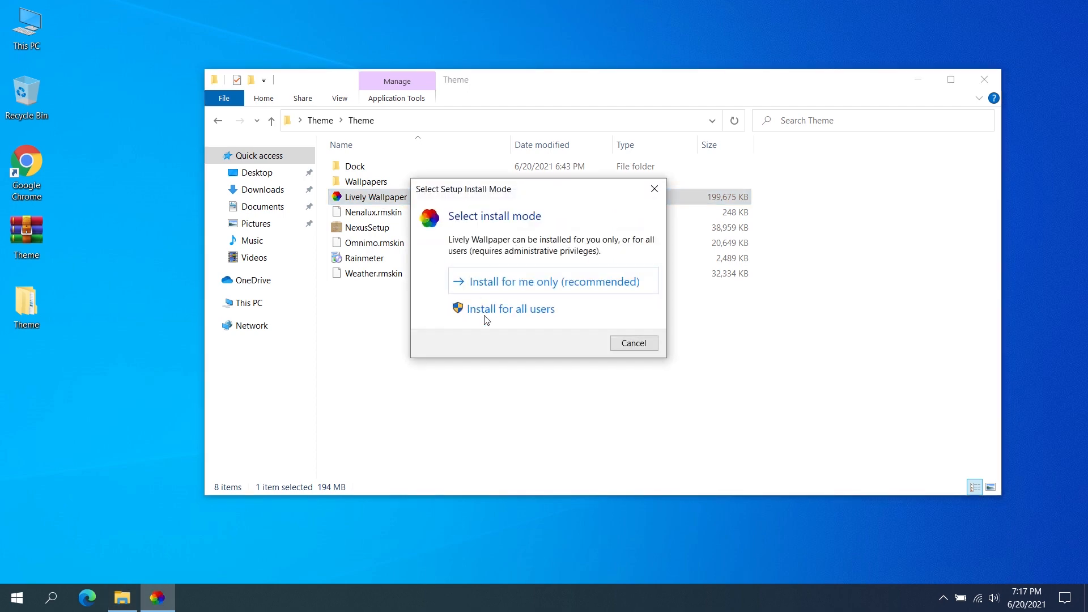
Install Lively Wallpaper for the current user in English, keeping the default folder and tasks, then launch it.
left_click(484, 283)
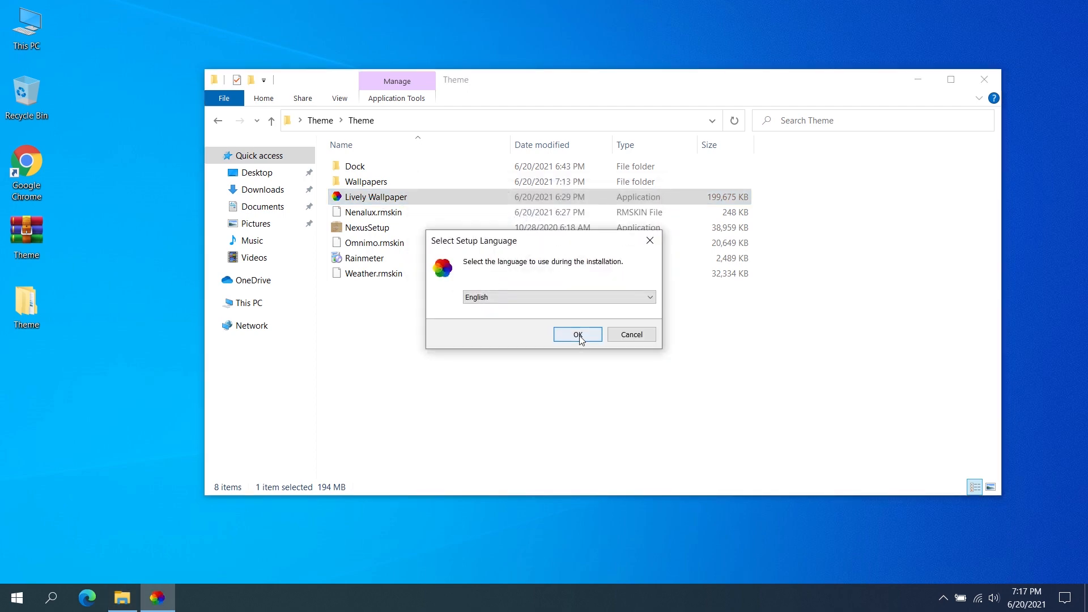
left_click(578, 335)
left_click(644, 442)
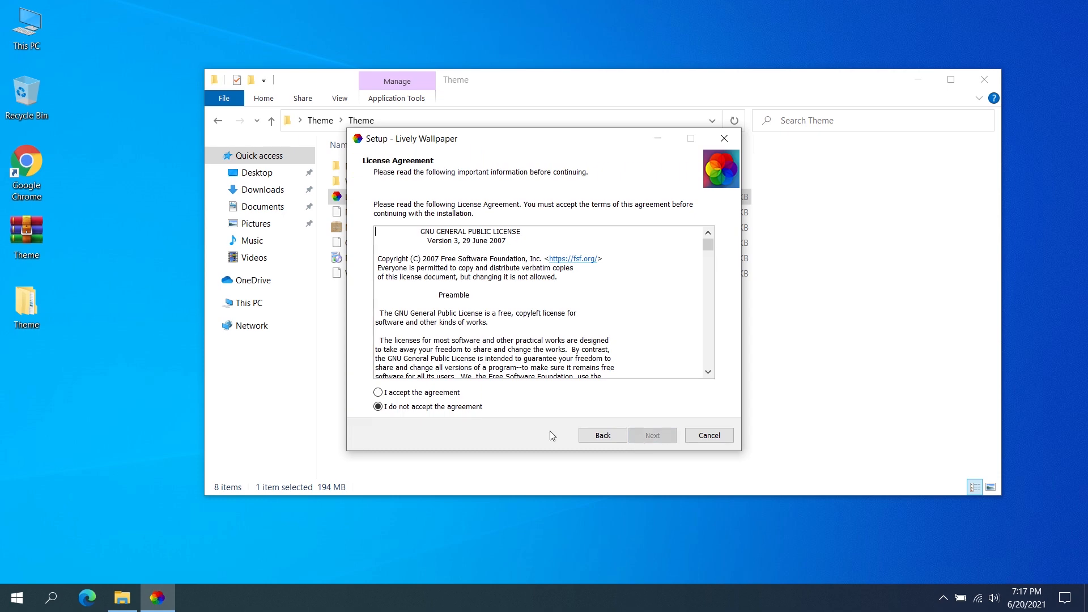
left_click(639, 436)
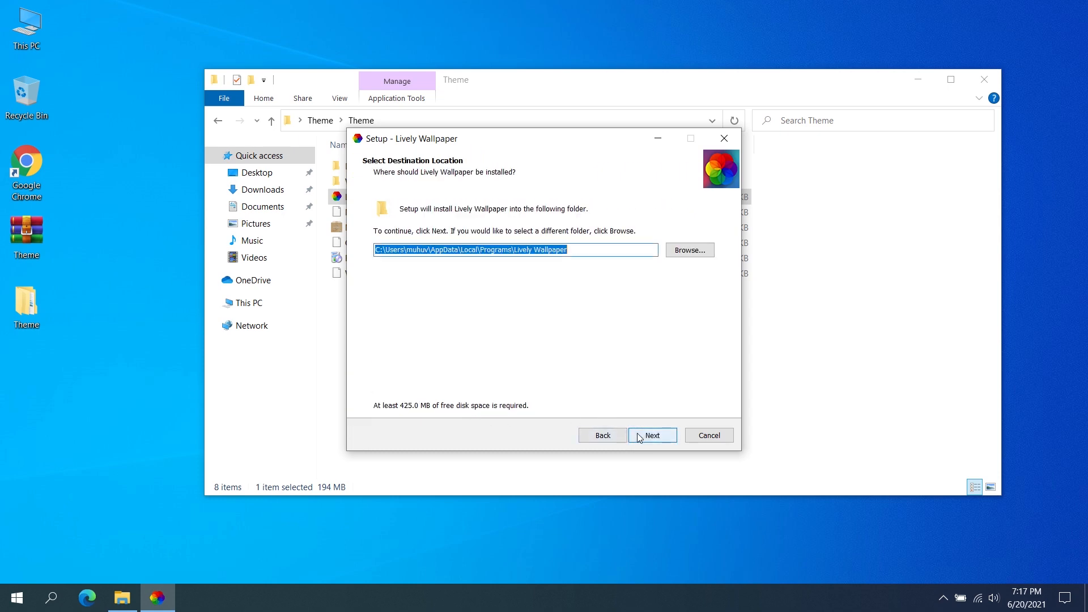
left_click(639, 436)
left_click(640, 436)
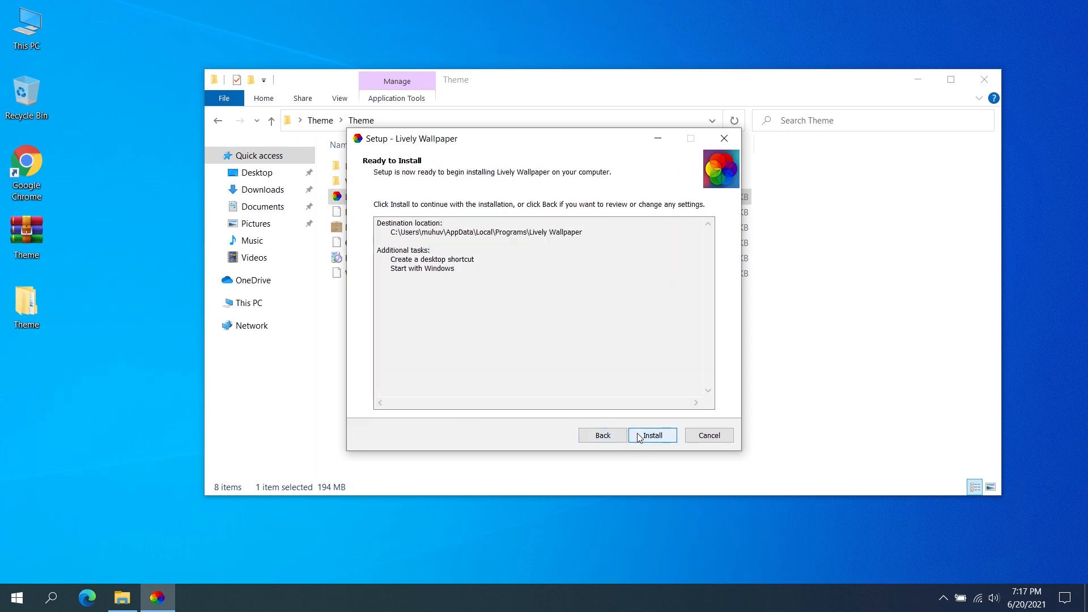
left_click(639, 436)
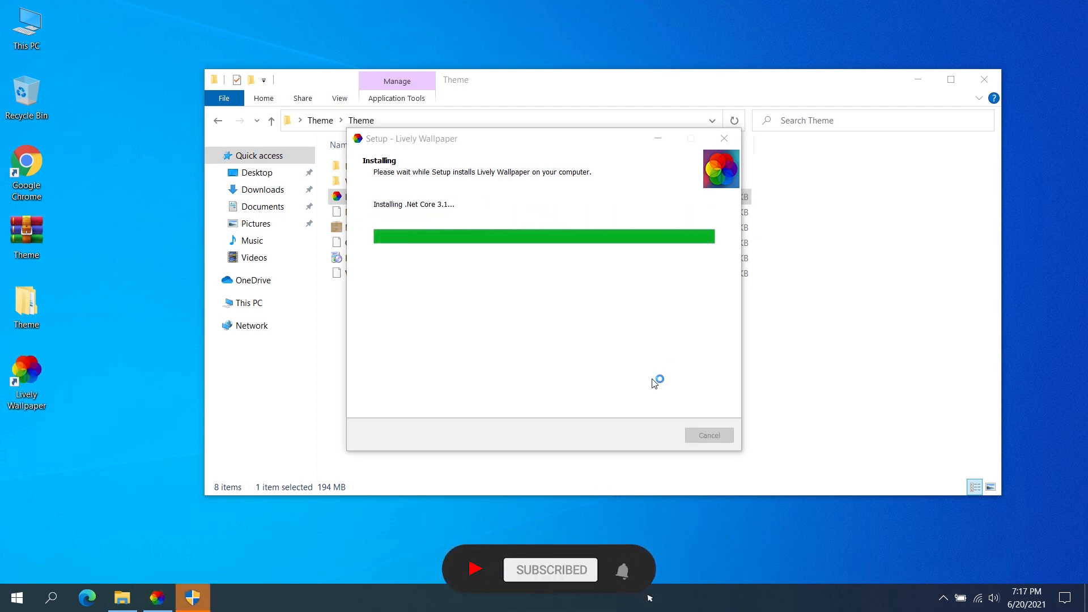
left_click(199, 605)
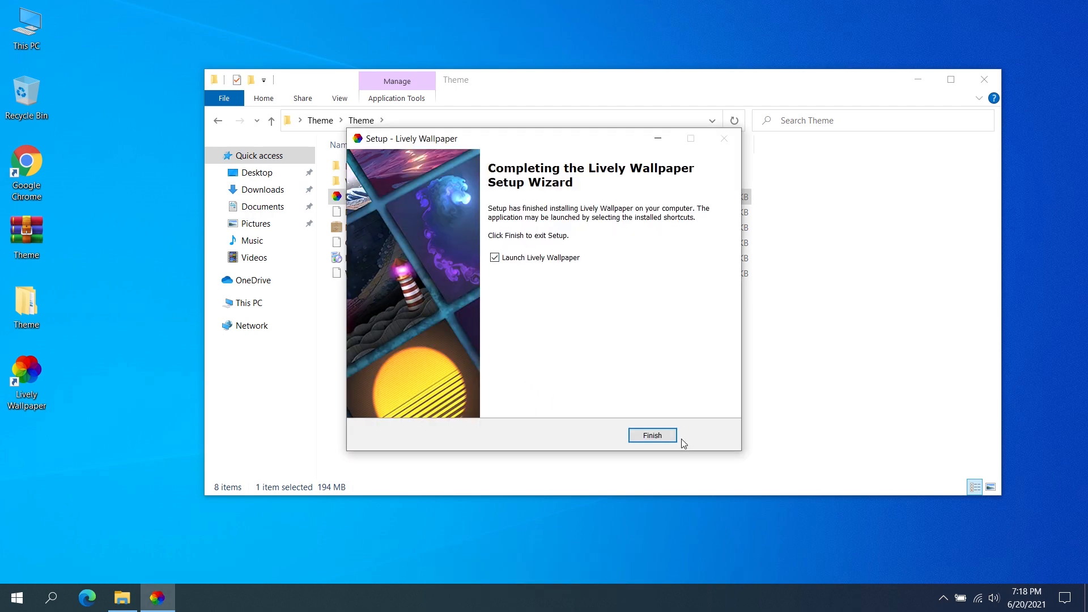
left_click(661, 440)
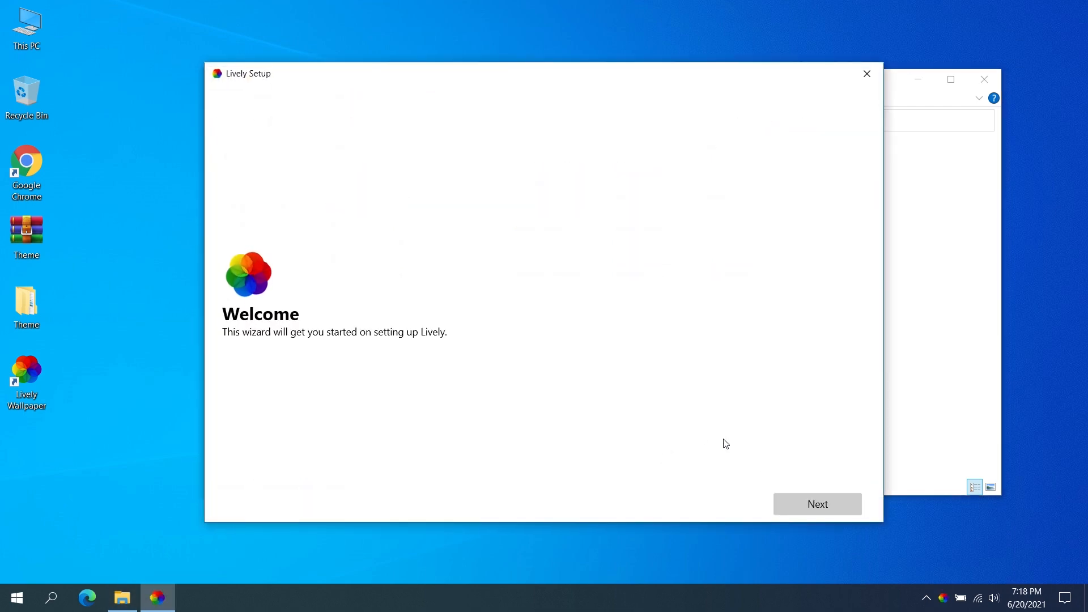
Finish Lively's first-run wizard with the Normal interface and taskbar theme OFF, then open its tray menu.
left_click(805, 507)
left_click(804, 507)
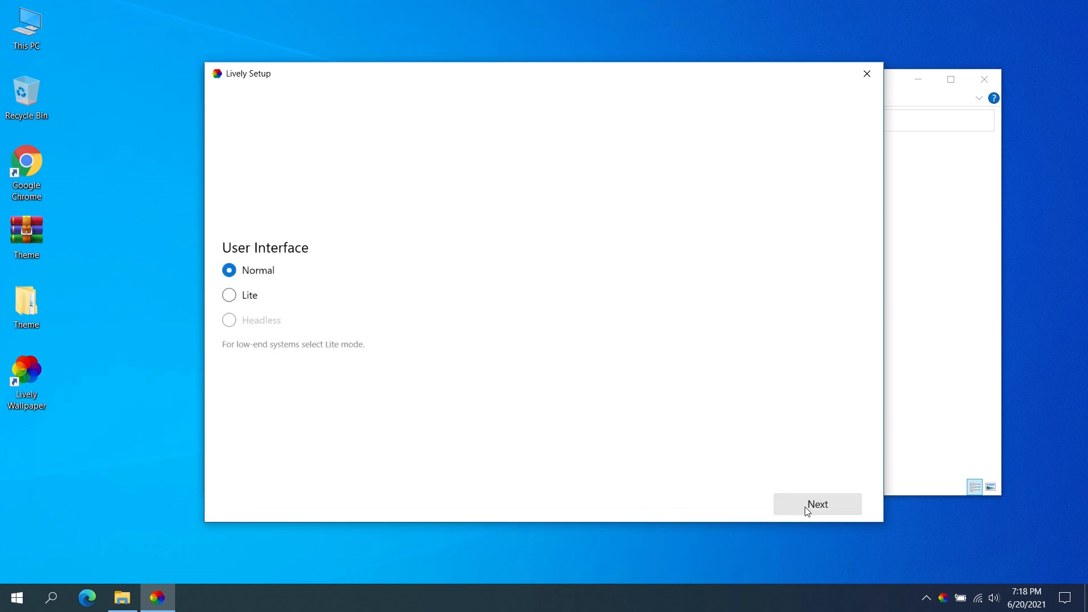
left_click(847, 510)
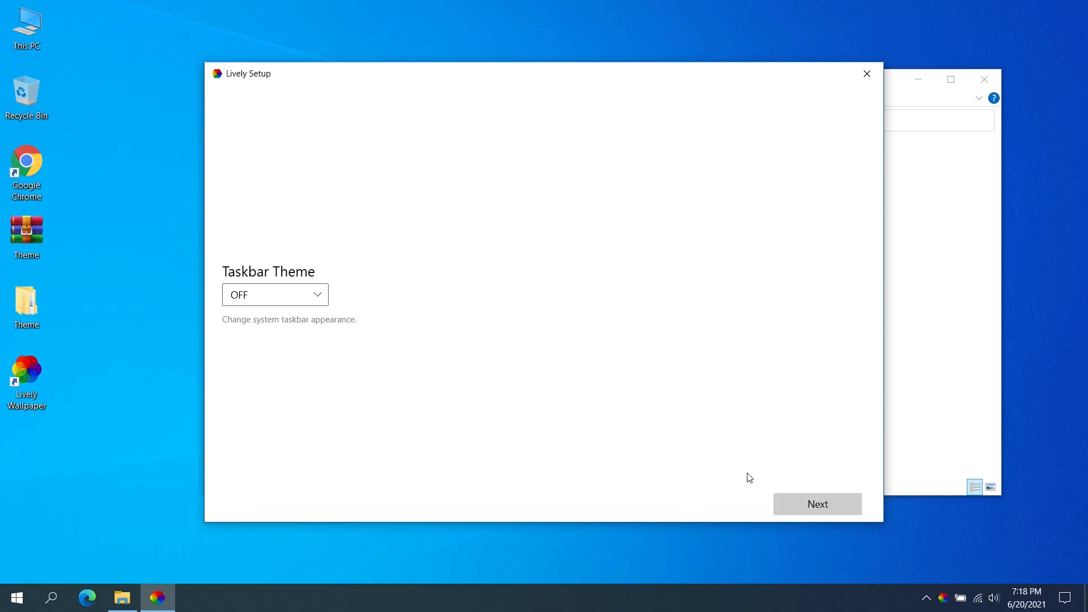
left_click(266, 294)
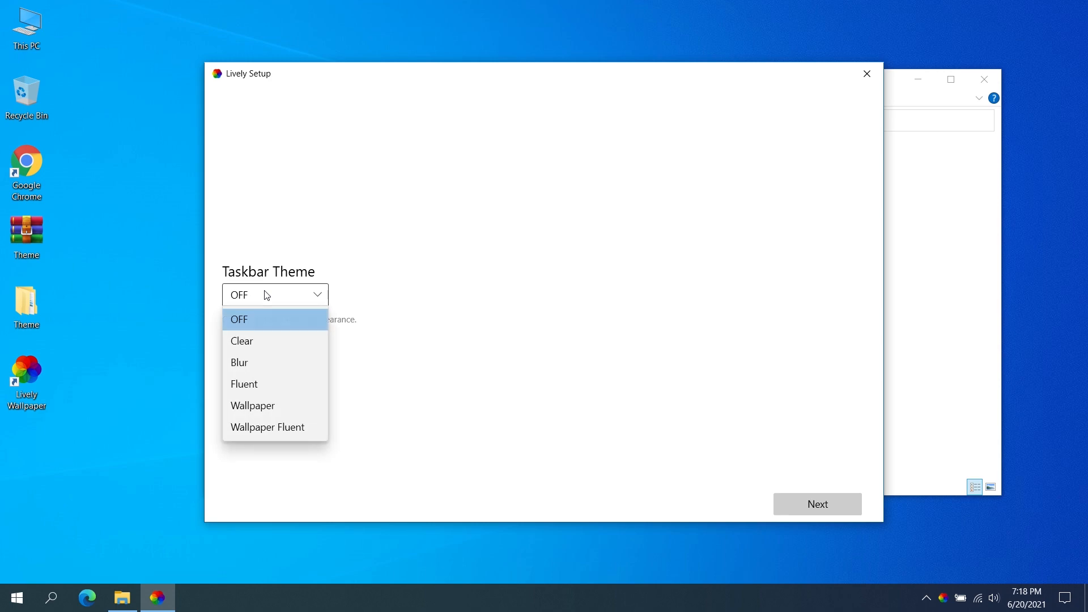
left_click(250, 326)
left_click(823, 510)
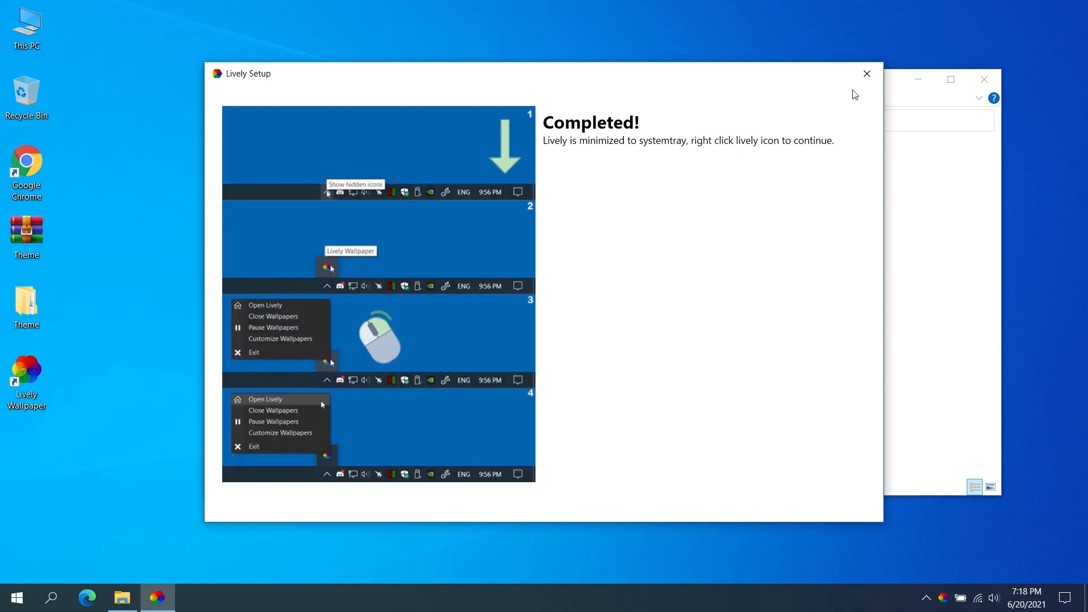
left_click(866, 81)
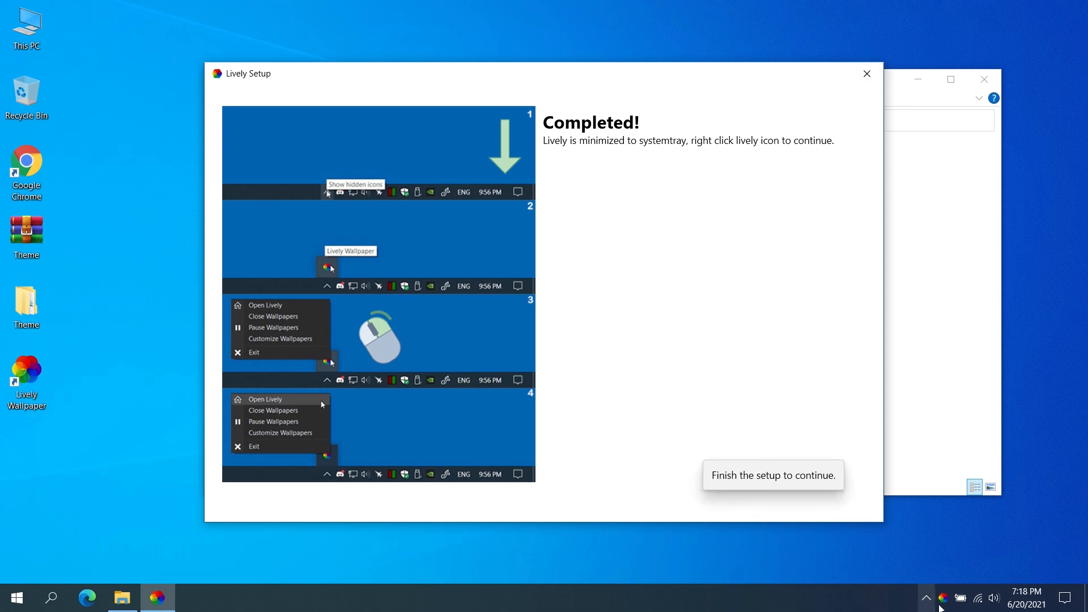
right_click(940, 604)
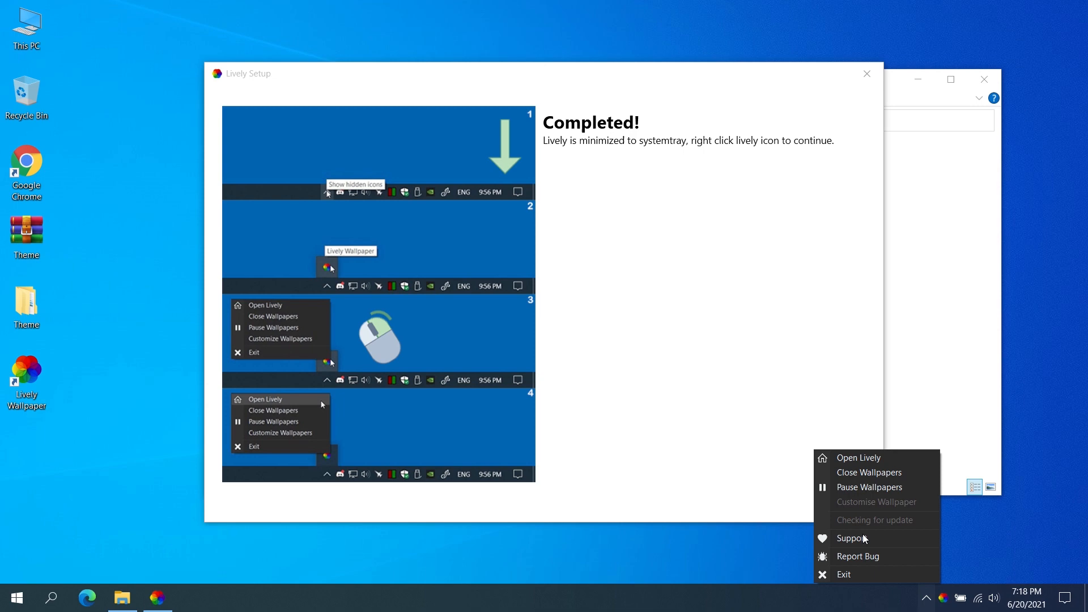
Open the Lively library and the Rain v2 wallpaper's wallpapers subfolder in File Explorer.
left_click(843, 460)
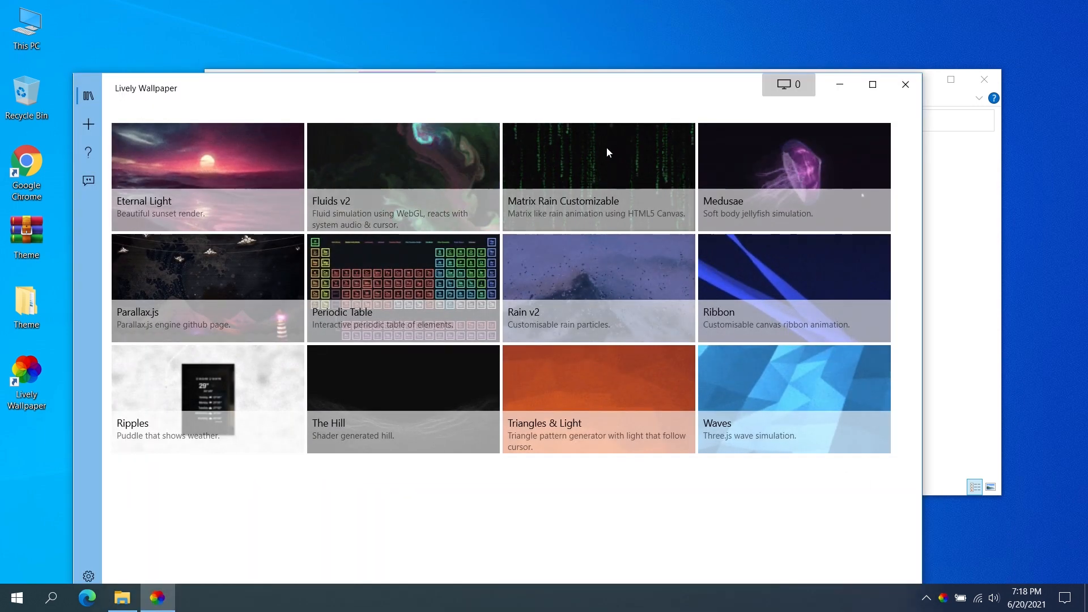
left_click_drag(631, 85, 644, 36)
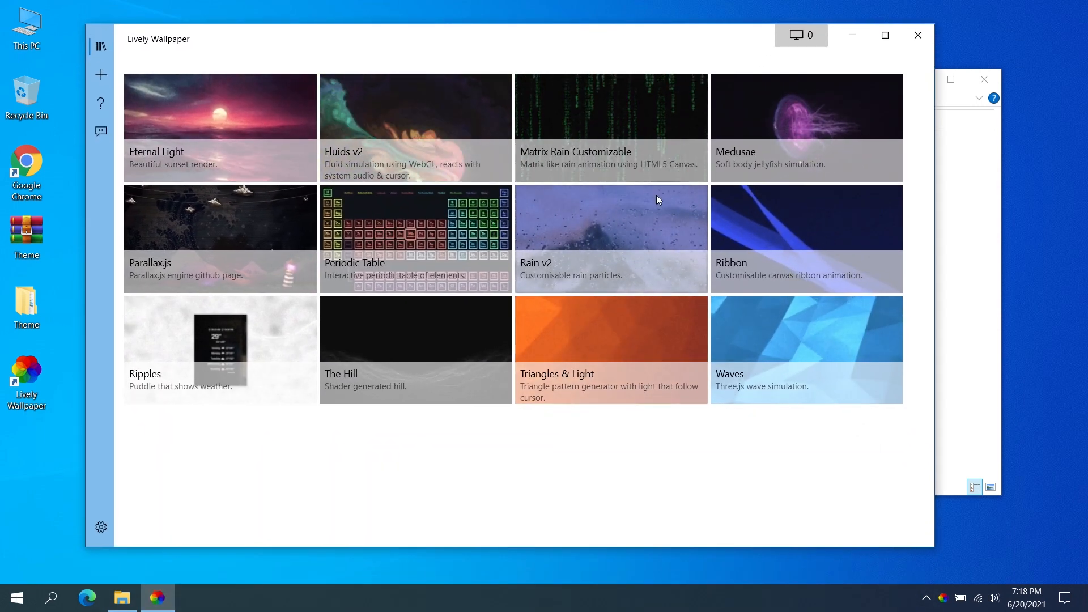
right_click(623, 227)
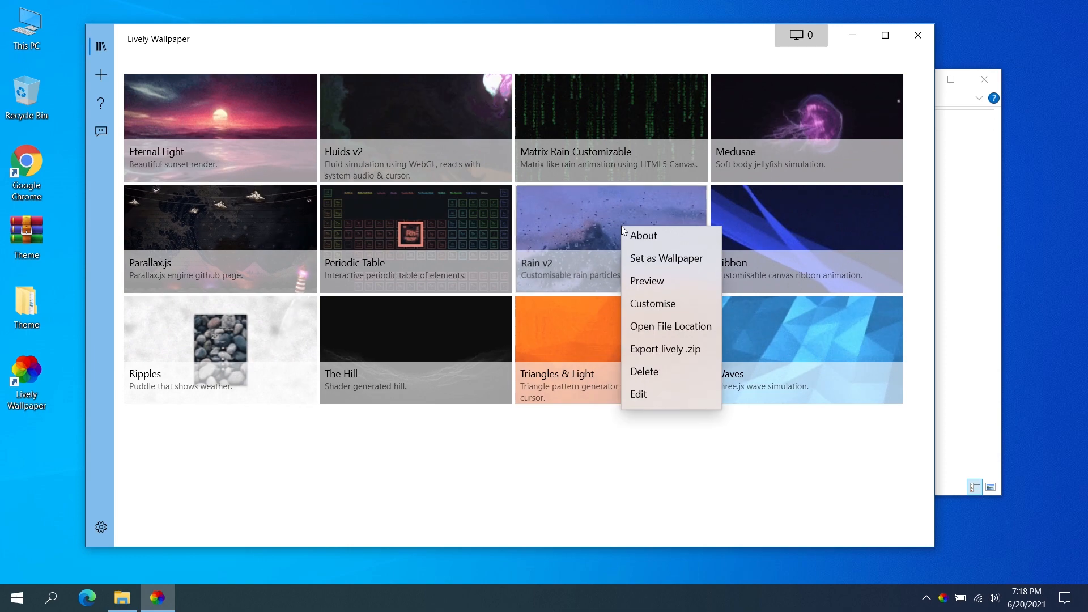
left_click(653, 333)
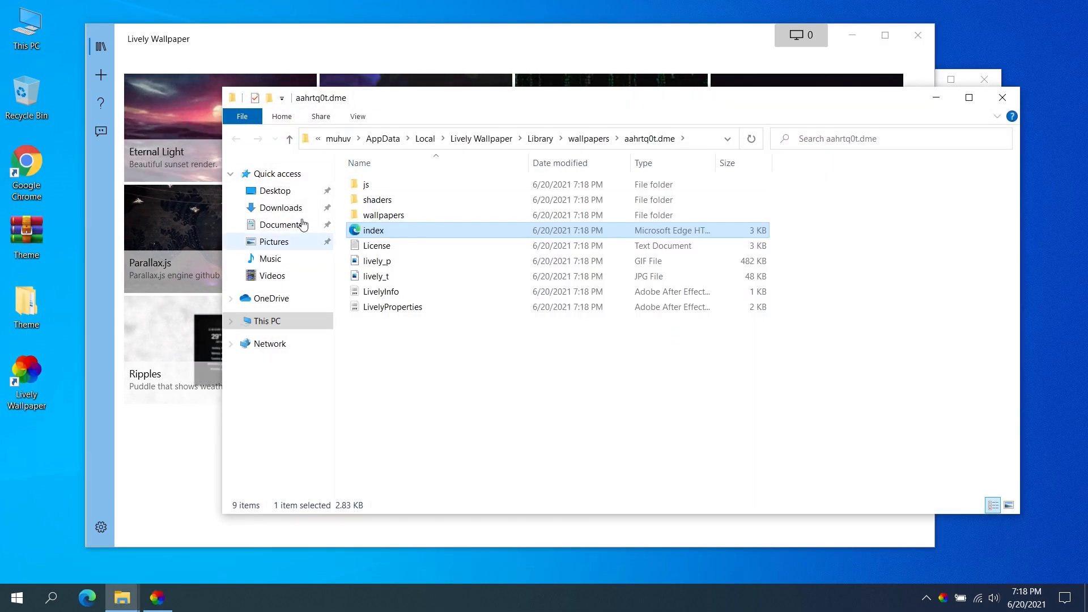
double_click(391, 216)
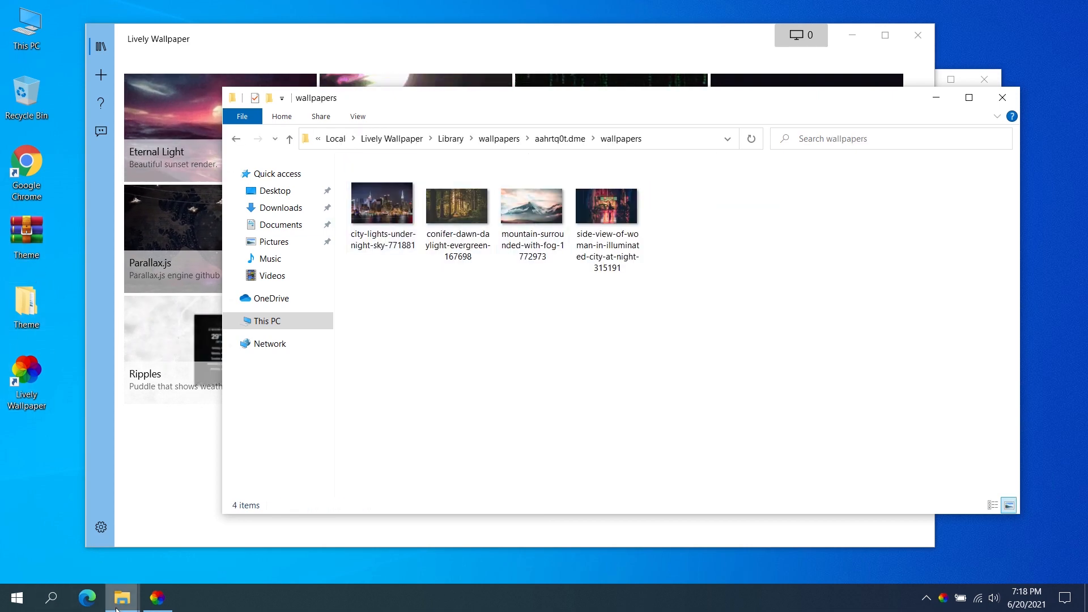
Move the three images from Theme\Wallpapers into Lively's Rain v2 wallpapers folder and close both folders.
mouse_move(117, 609)
left_click(73, 533)
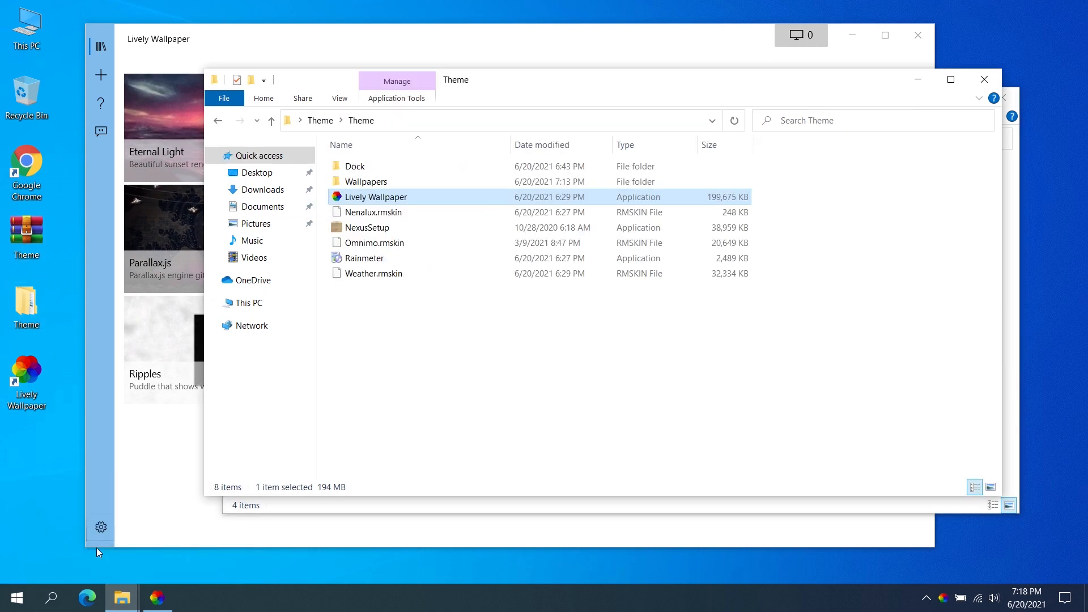
double_click(365, 182)
left_click_drag(646, 311, 355, 167)
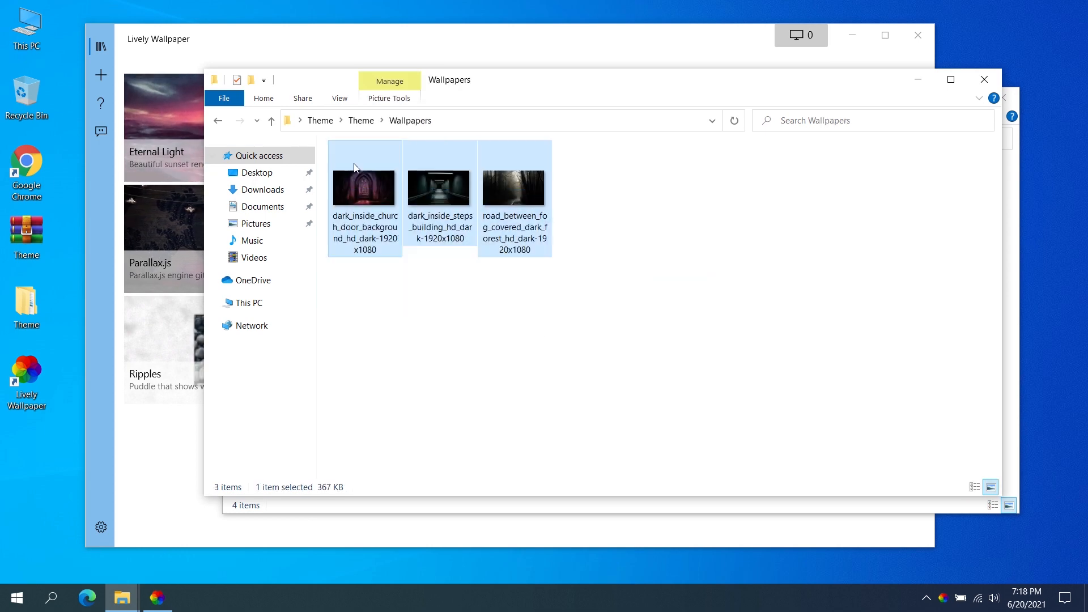
left_click_drag(445, 86, 850, 83)
left_click_drag(769, 187, 488, 296)
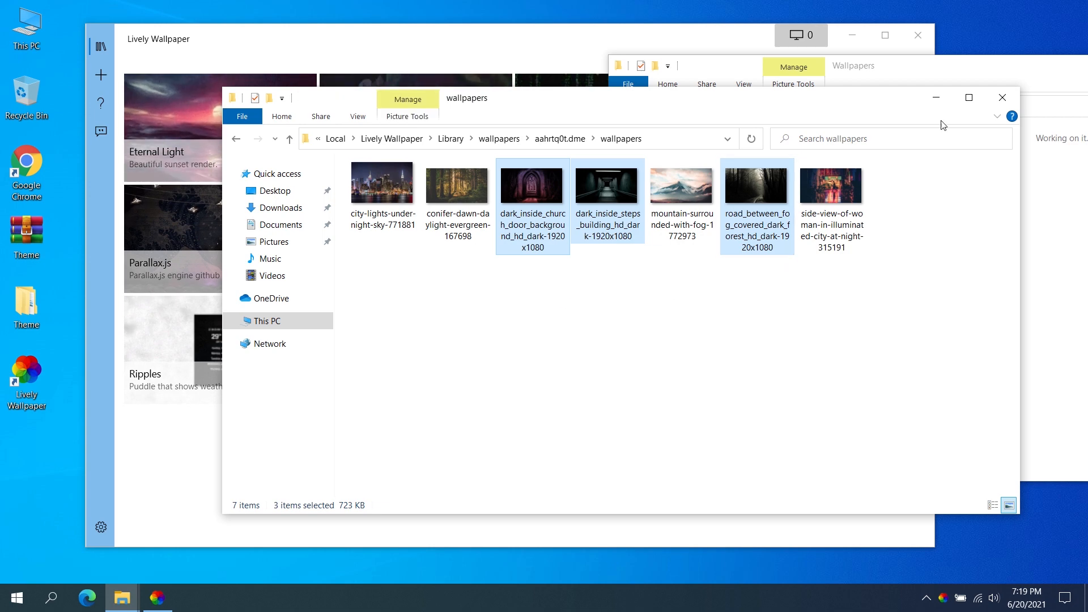
left_click(1003, 98)
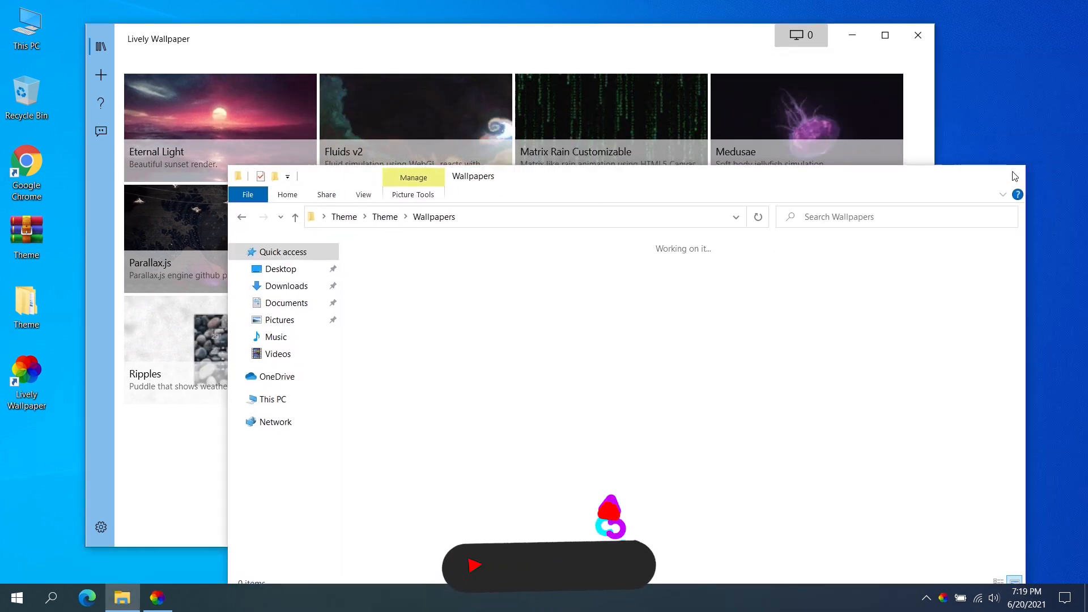
left_click(1014, 177)
Set Rain v2 as the desktop wallpaper and choose the dark_inside_church_door image in its settings.
right_click(616, 223)
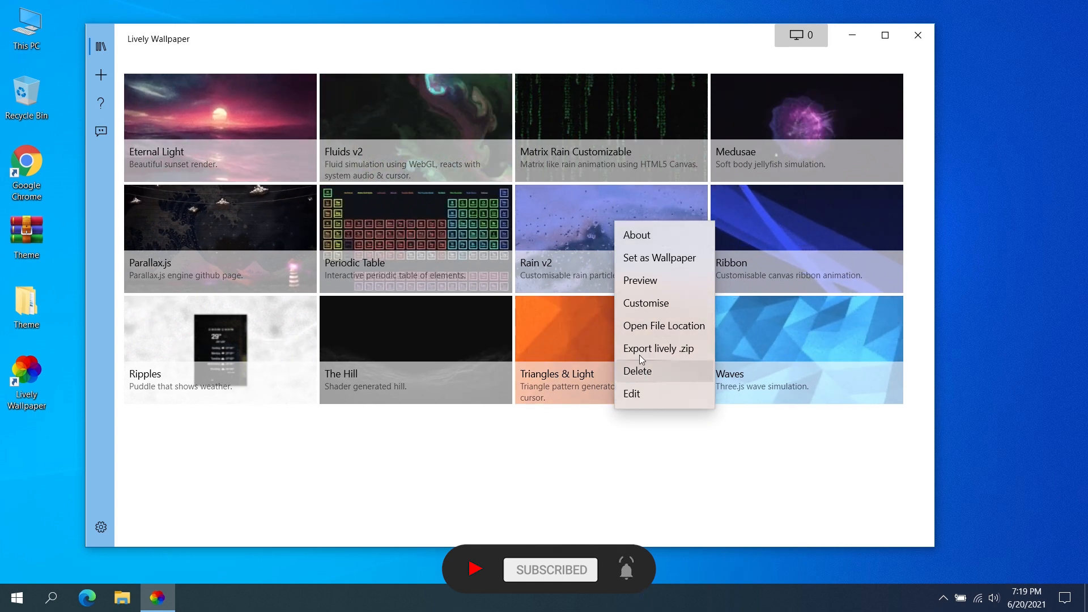
left_click(580, 250)
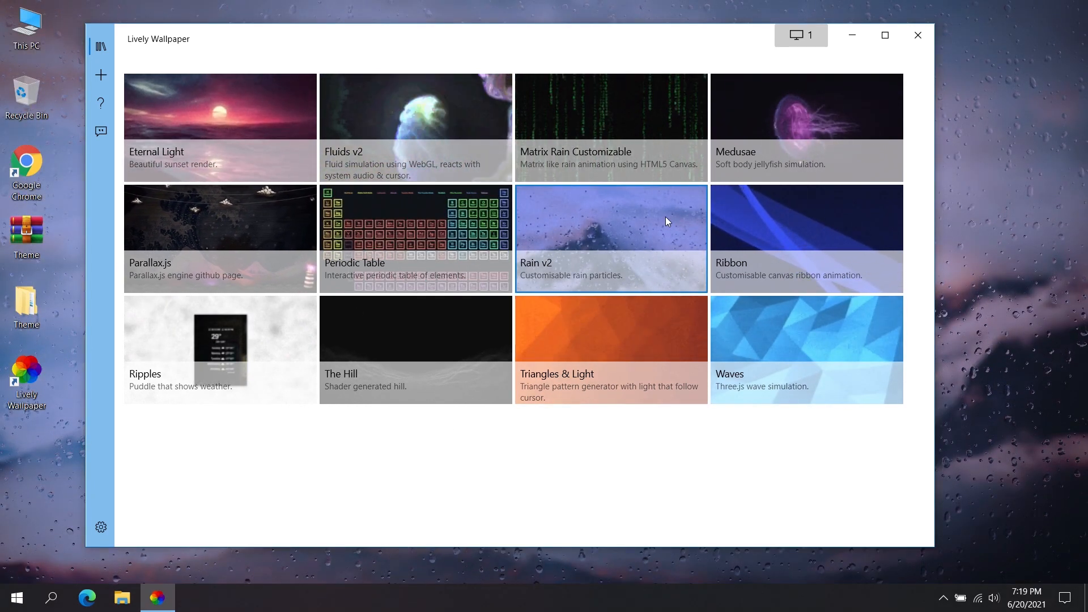
right_click(602, 241)
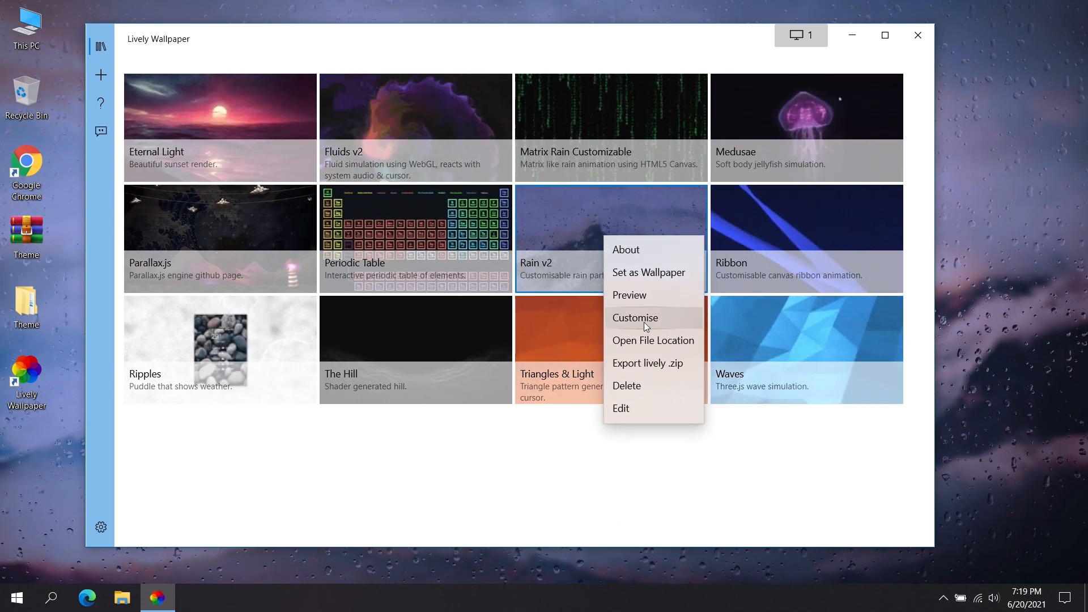
left_click(632, 317)
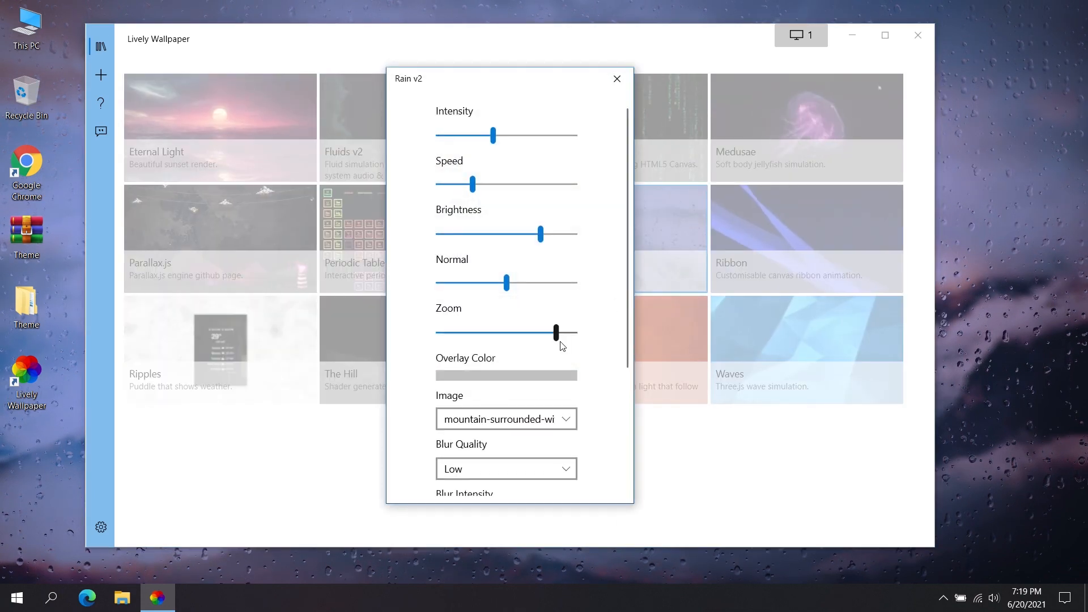
scroll(533, 365, "down", 3)
left_click(445, 322)
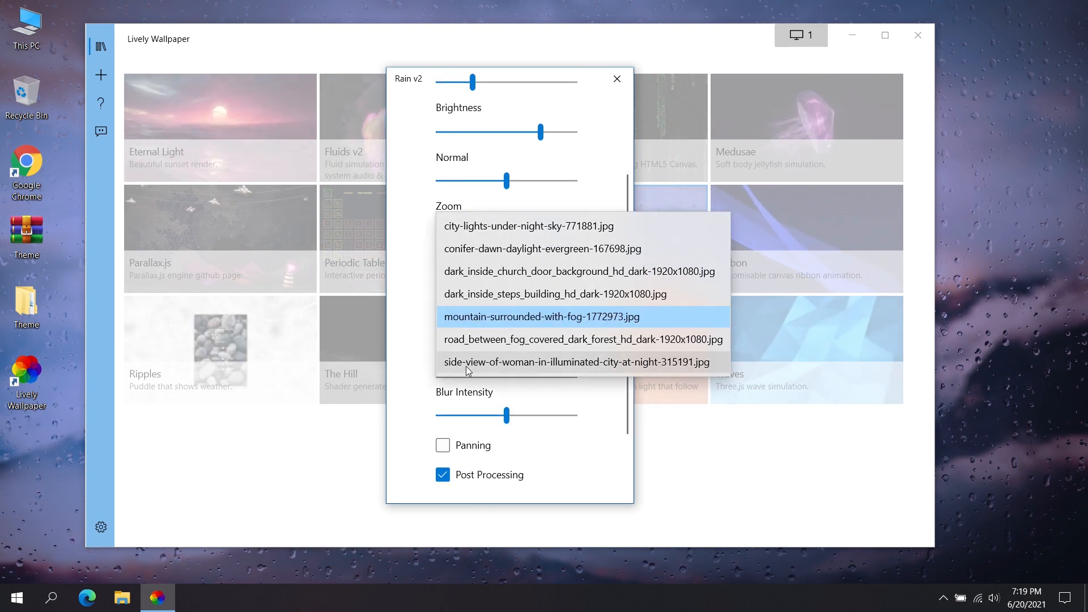
left_click(511, 296)
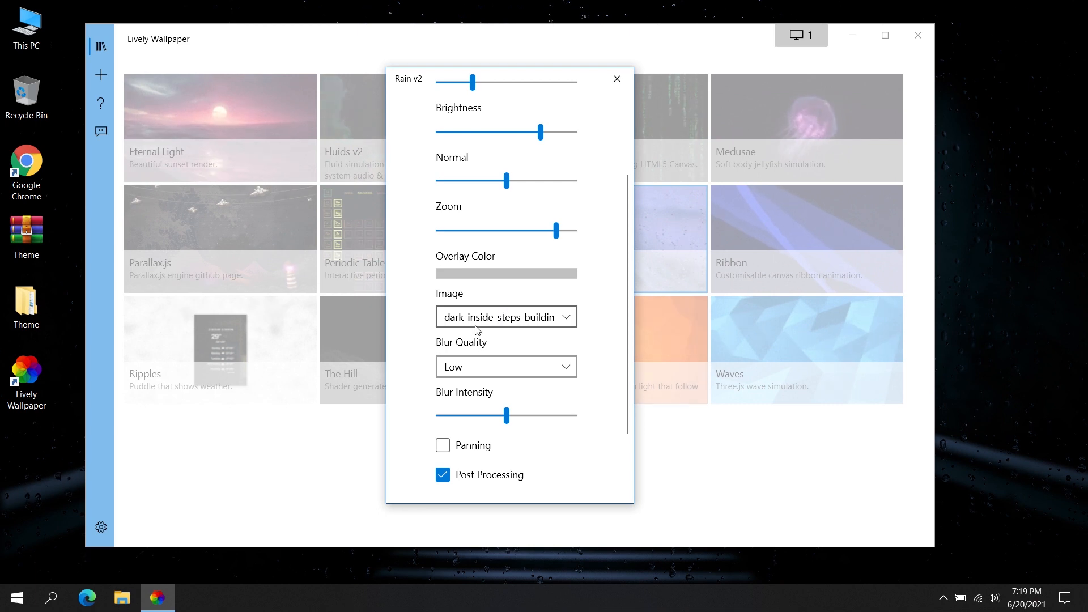
Set Rain v2 Brightness 100, Intensity 22, Normal 72 and High blur quality.
scroll(475, 326, "up", 1)
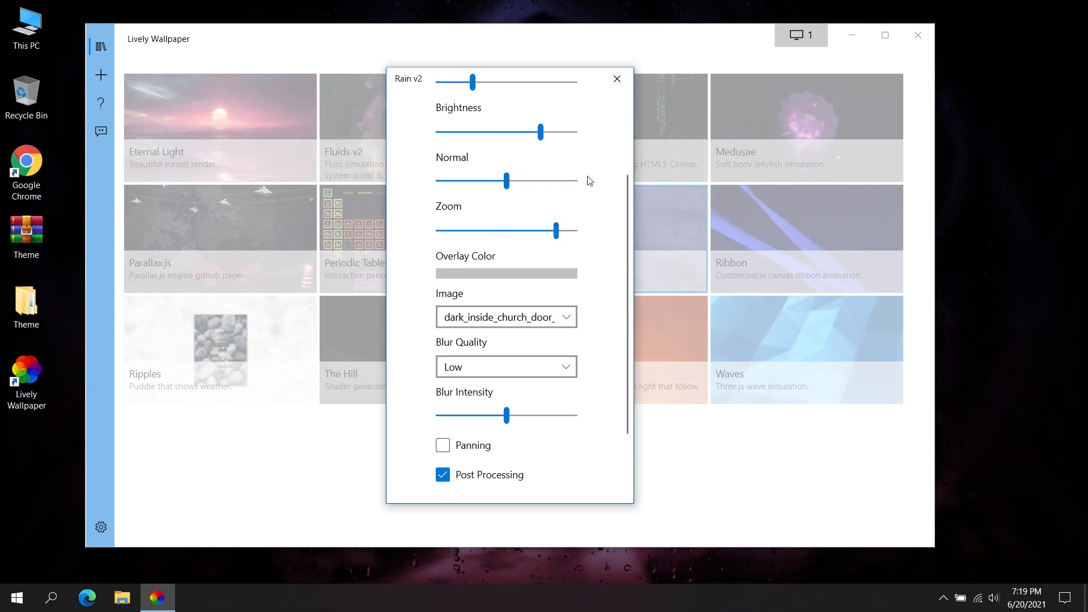
scroll(566, 198, "up", 2)
left_click_drag(562, 238, 588, 238)
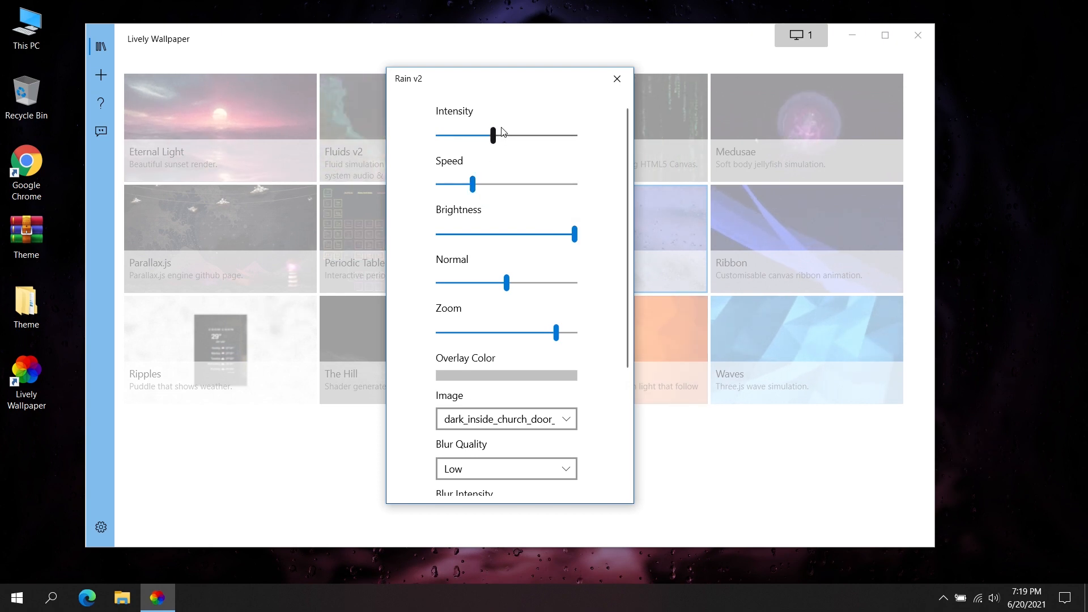
left_click_drag(495, 142, 472, 144)
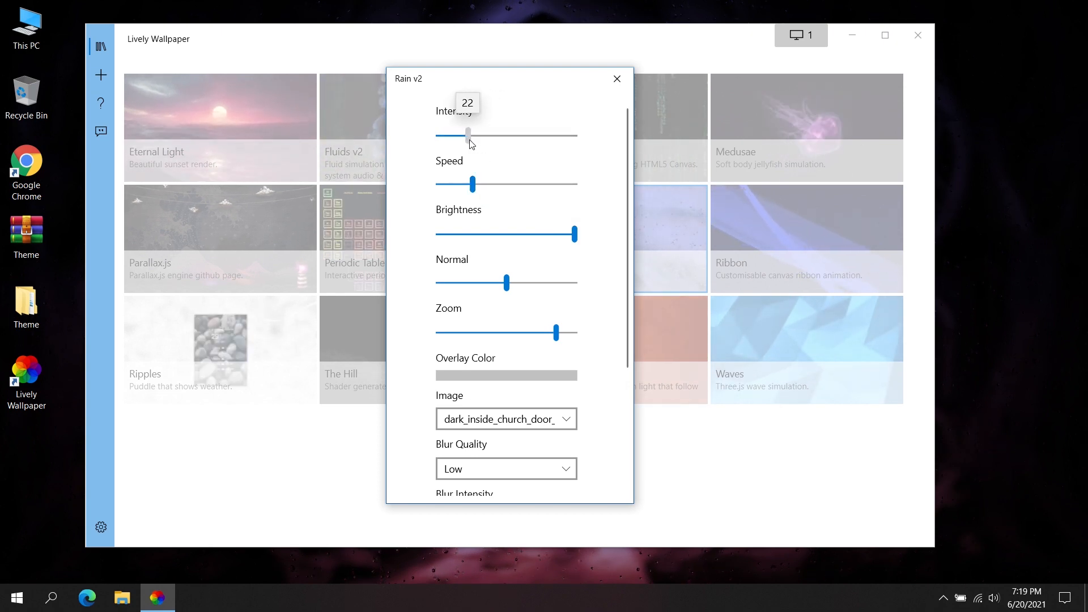
left_click_drag(506, 281, 538, 290)
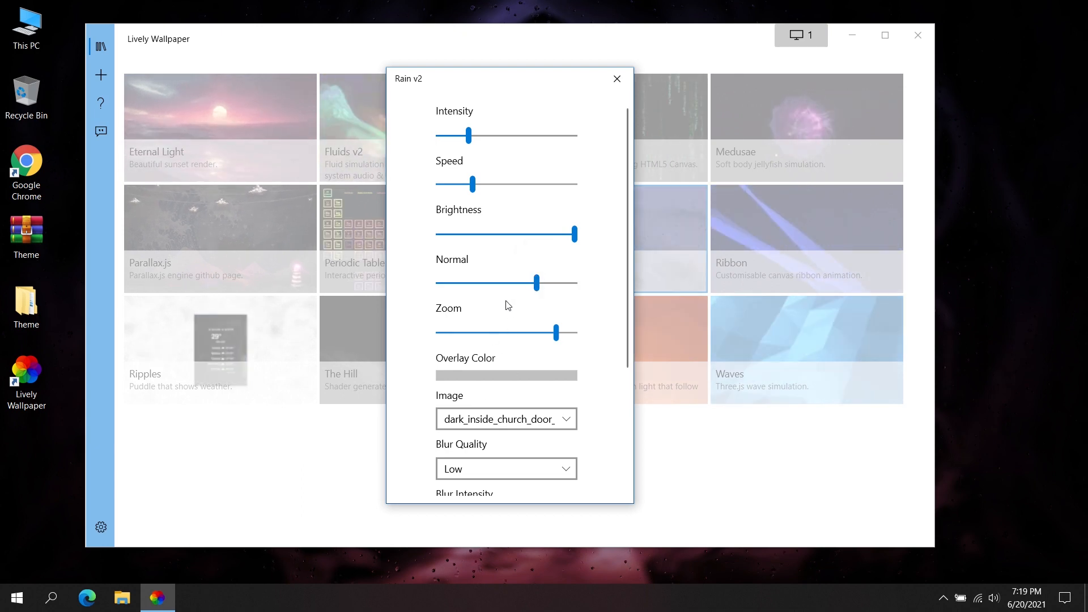
scroll(499, 361, "down", 1)
left_click(482, 434)
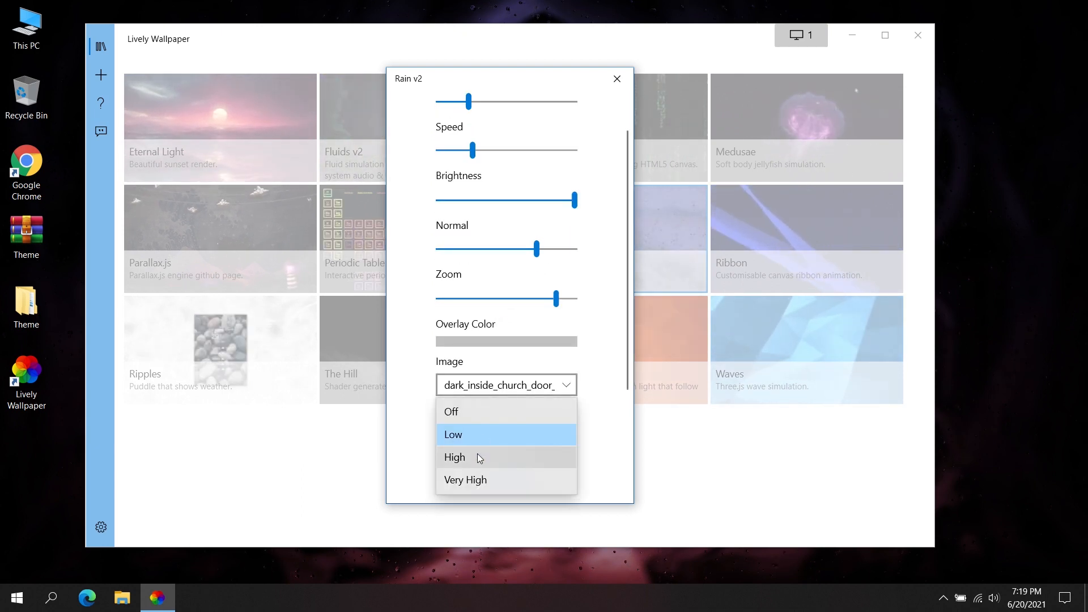
left_click(479, 457)
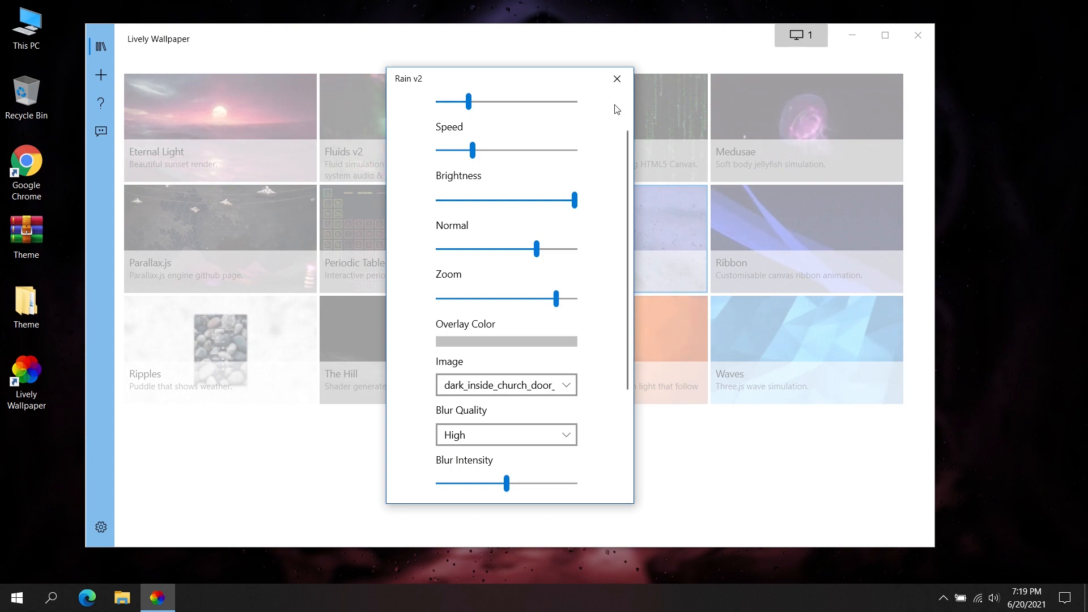
left_click(617, 79)
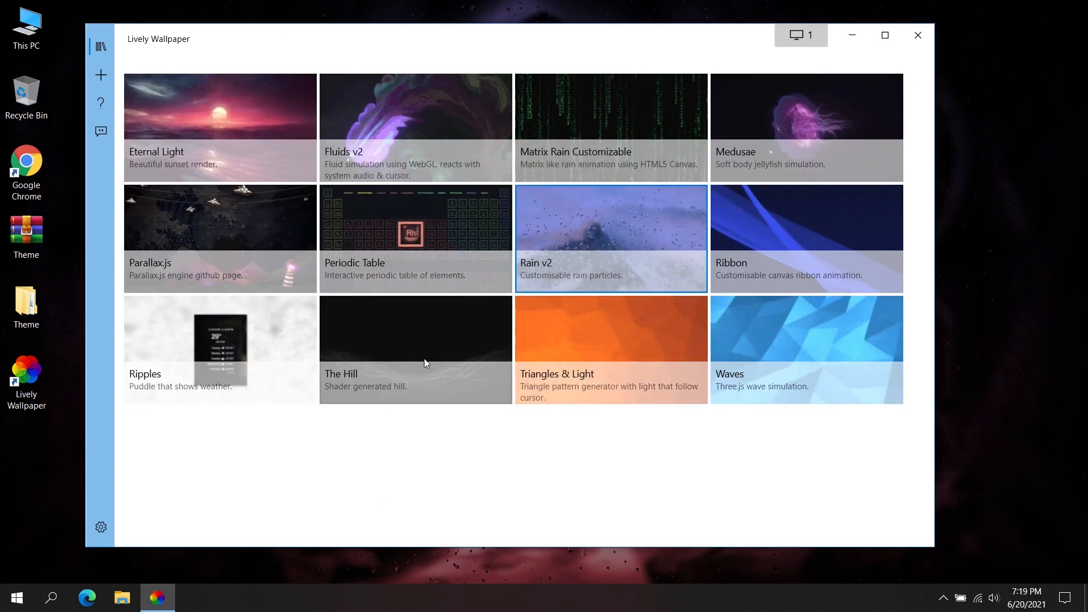
Close Lively, refresh the desktop and open the Theme\Theme folder.
left_click(918, 35)
right_click(644, 185)
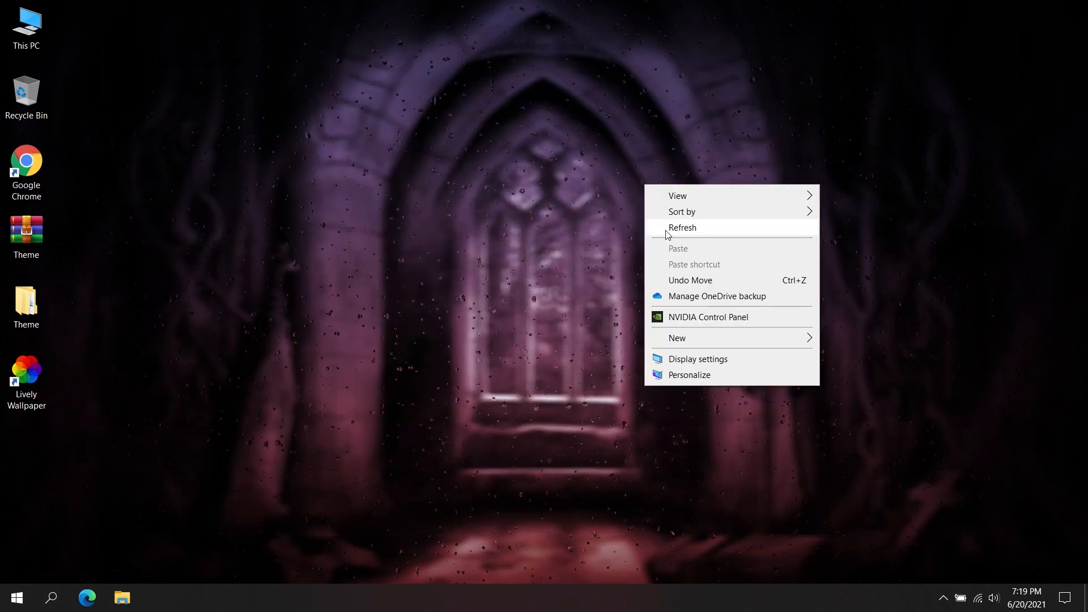
left_click(660, 226)
double_click(16, 306)
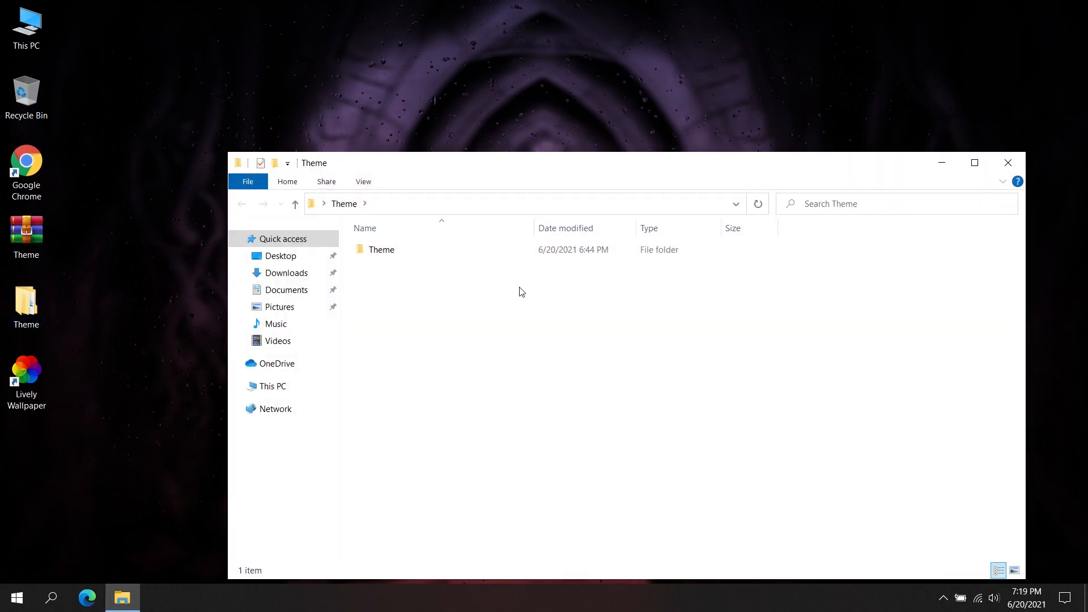
double_click(432, 250)
left_click_drag(464, 167, 435, 104)
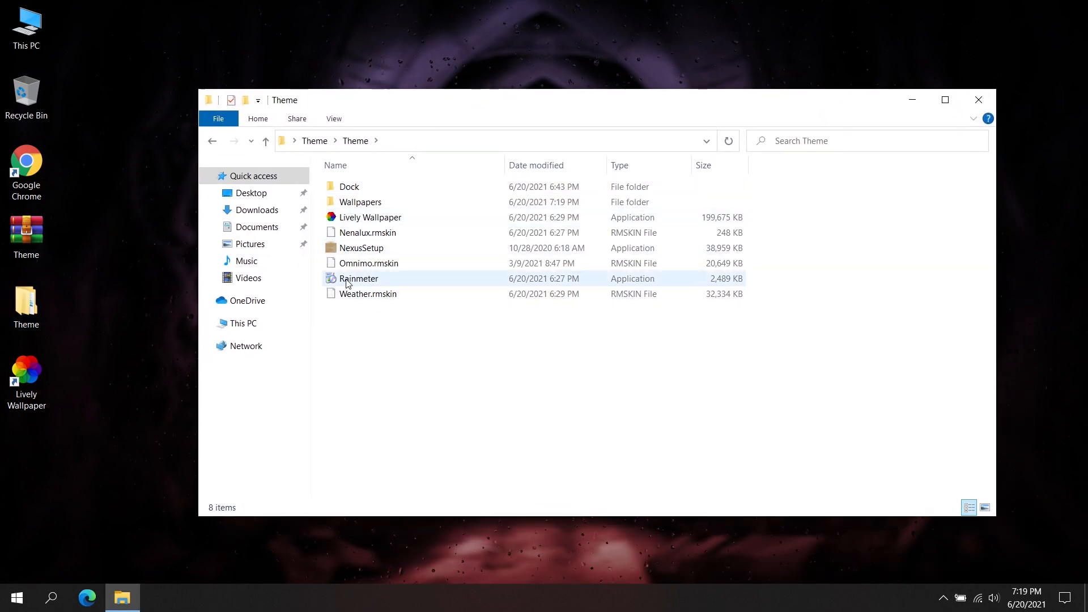
Install Rainmeter from the Theme folder in English with default options.
double_click(374, 280)
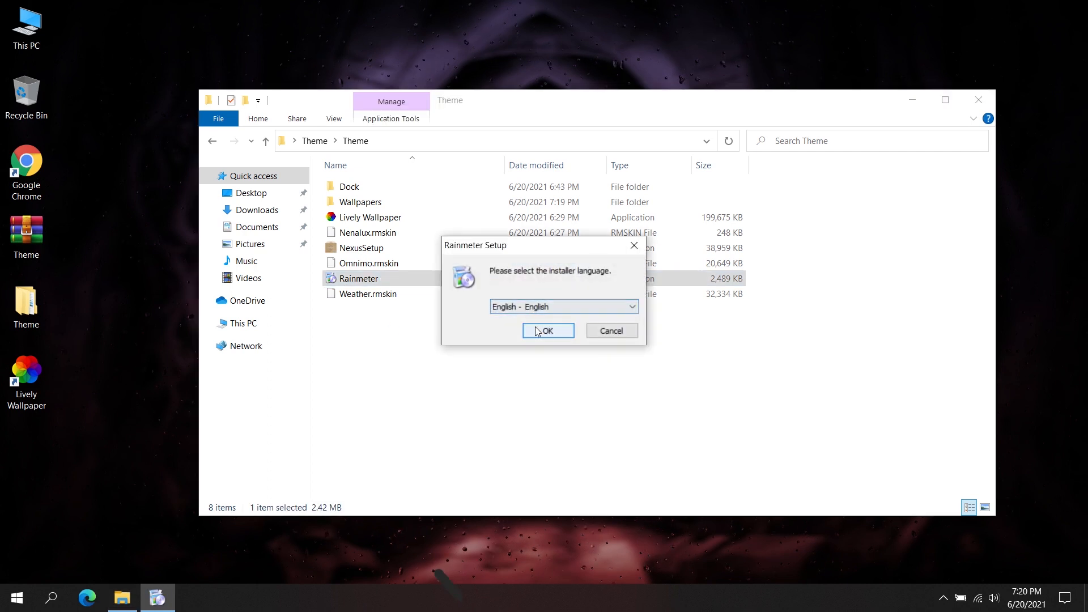
left_click(537, 331)
left_click(623, 412)
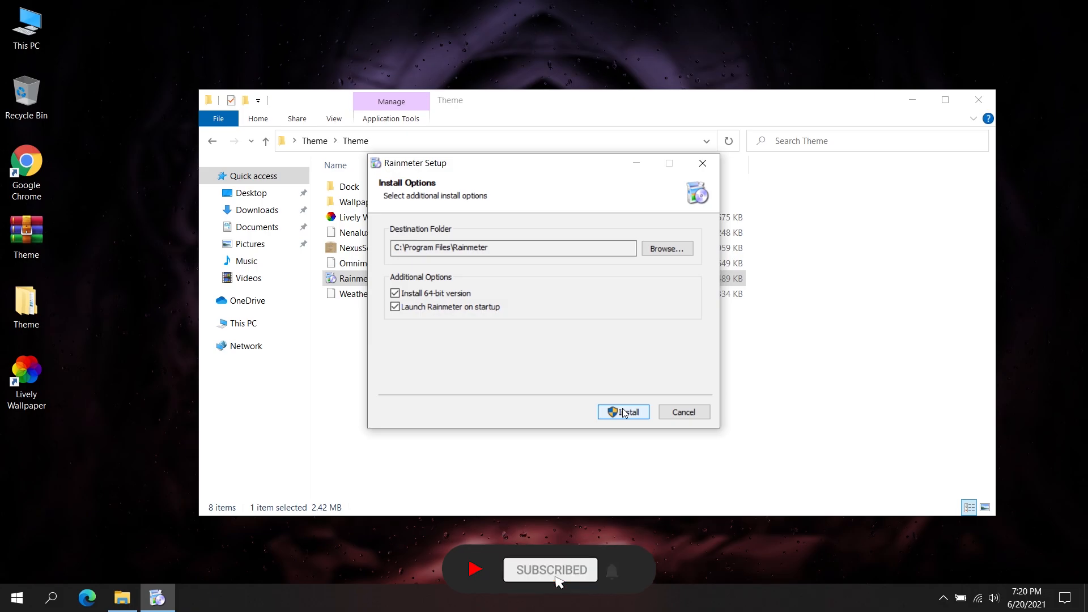
left_click(624, 412)
type("****")
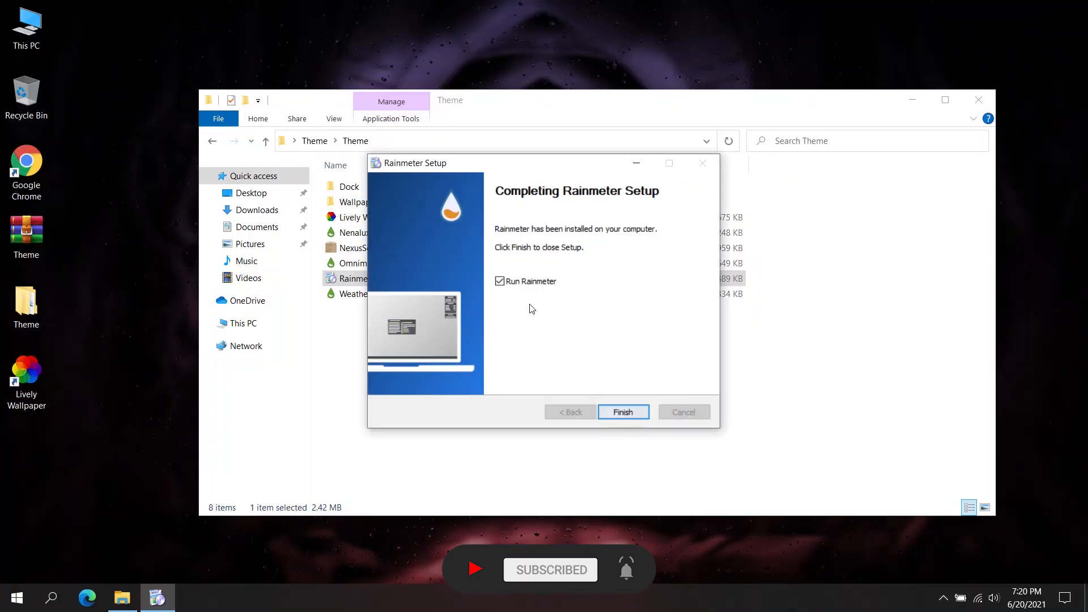
left_click(610, 416)
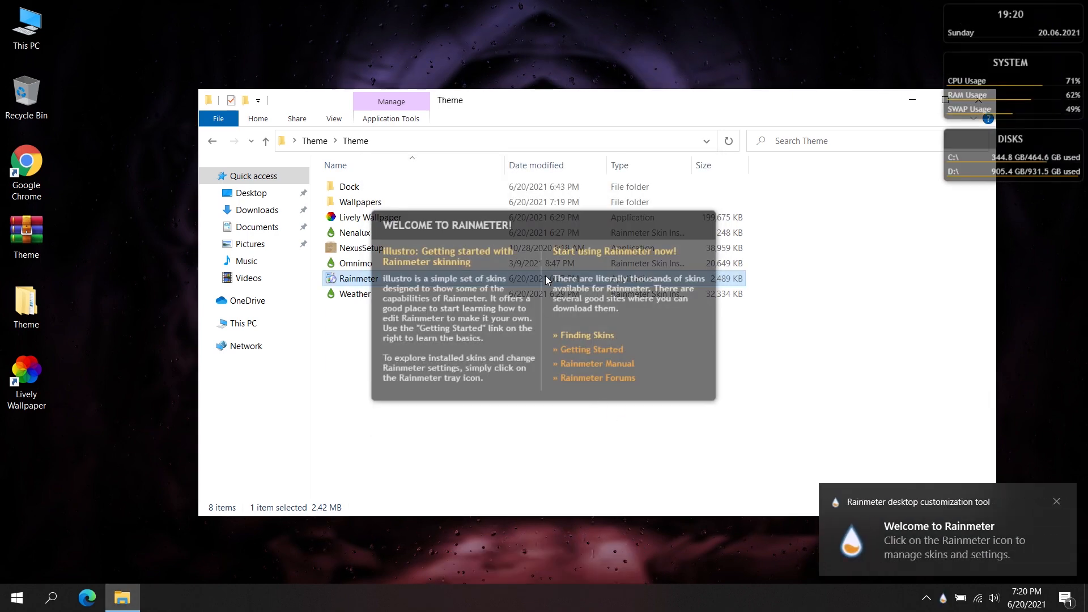
Unload Rainmeter's default welcome, clock, System and Disks skins.
right_click(545, 276)
left_click(577, 437)
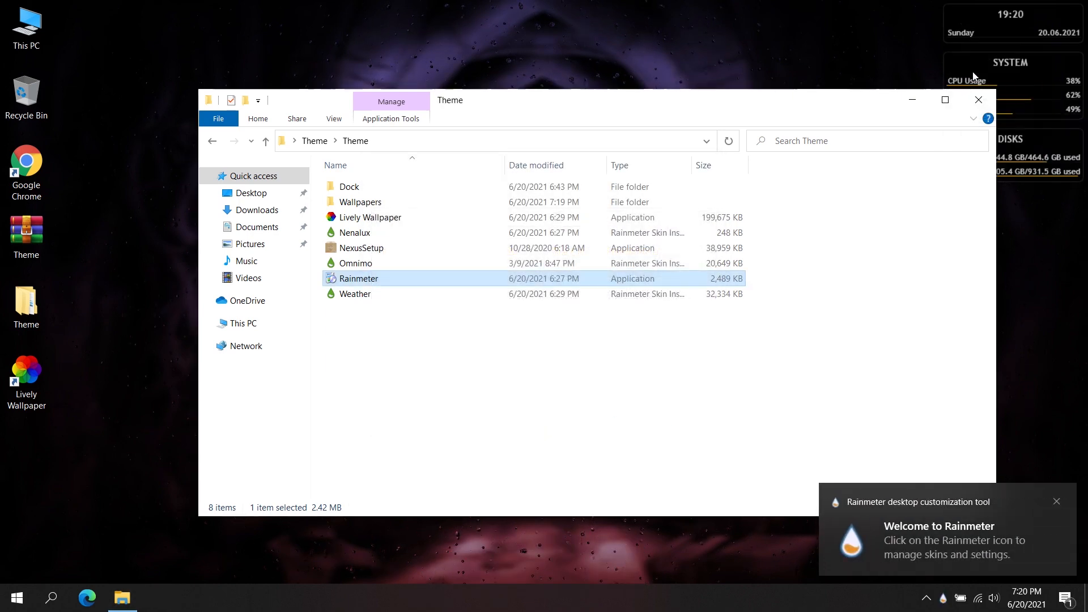
right_click(1001, 34)
left_click(1003, 194)
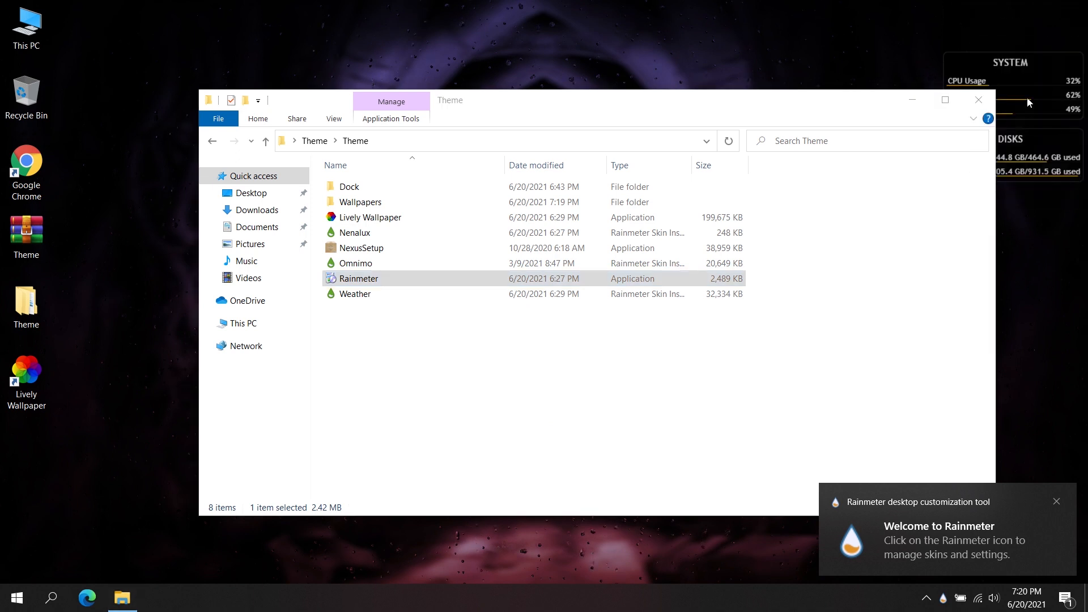
right_click(968, 96)
left_click(1021, 249)
right_click(978, 161)
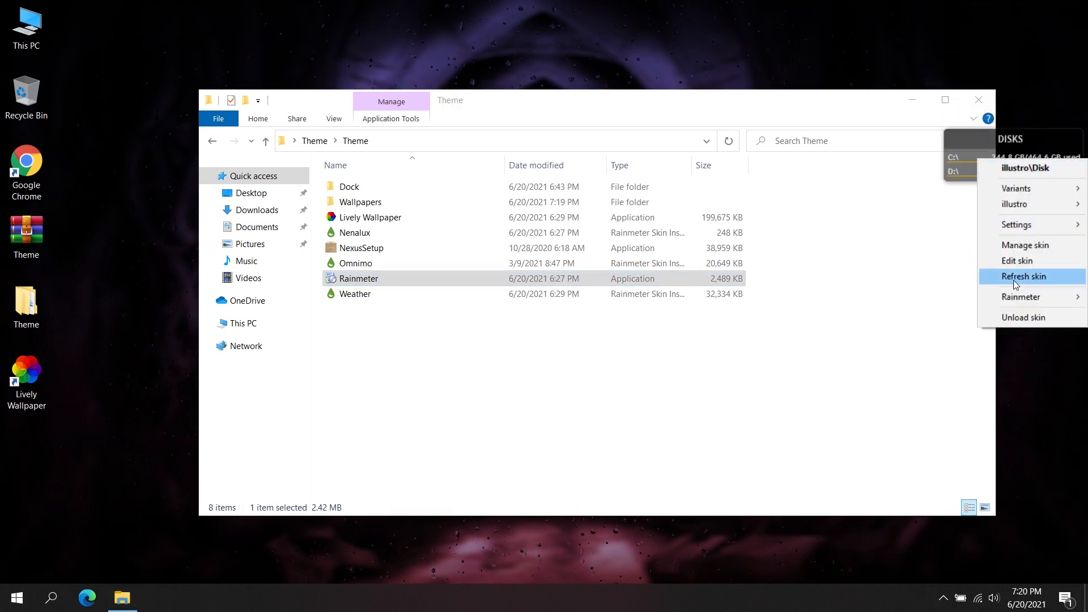
left_click(1023, 317)
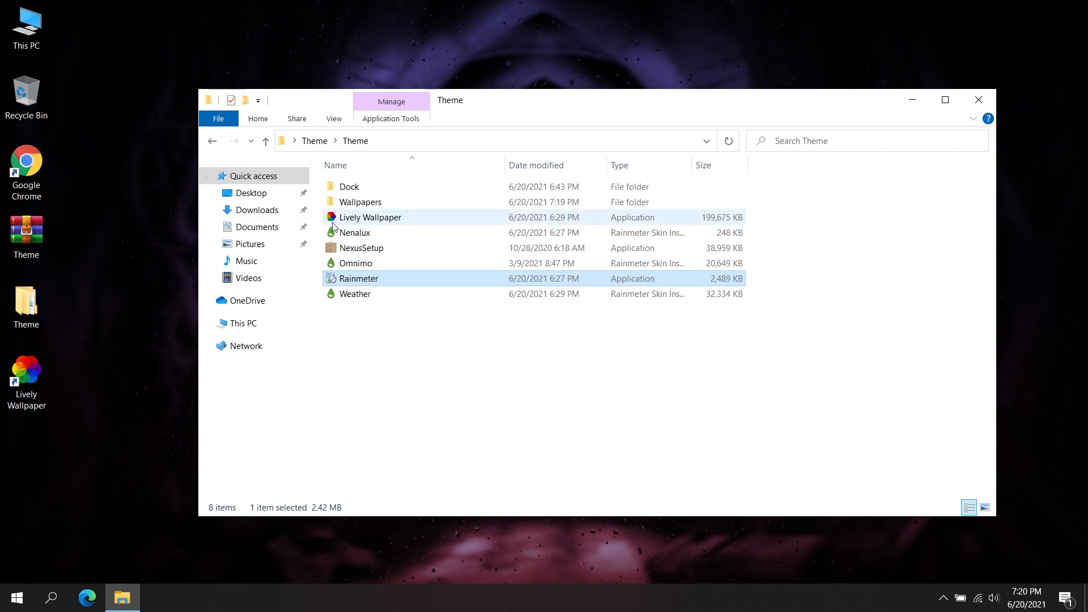
Install the NenaLuX skin package, then unload its settings and three-dot skins.
double_click(352, 236)
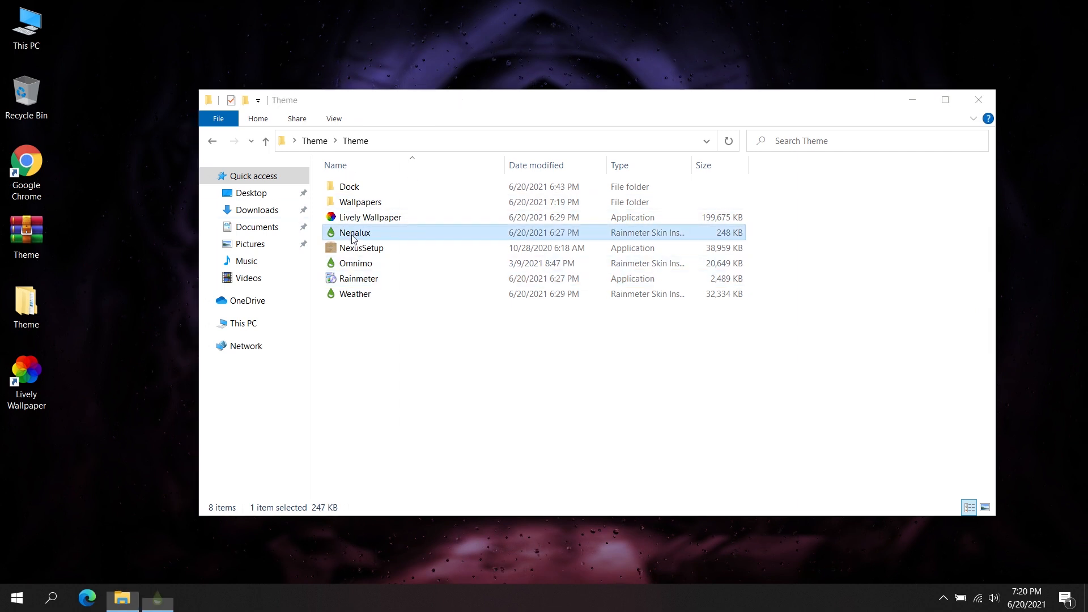
left_click(584, 431)
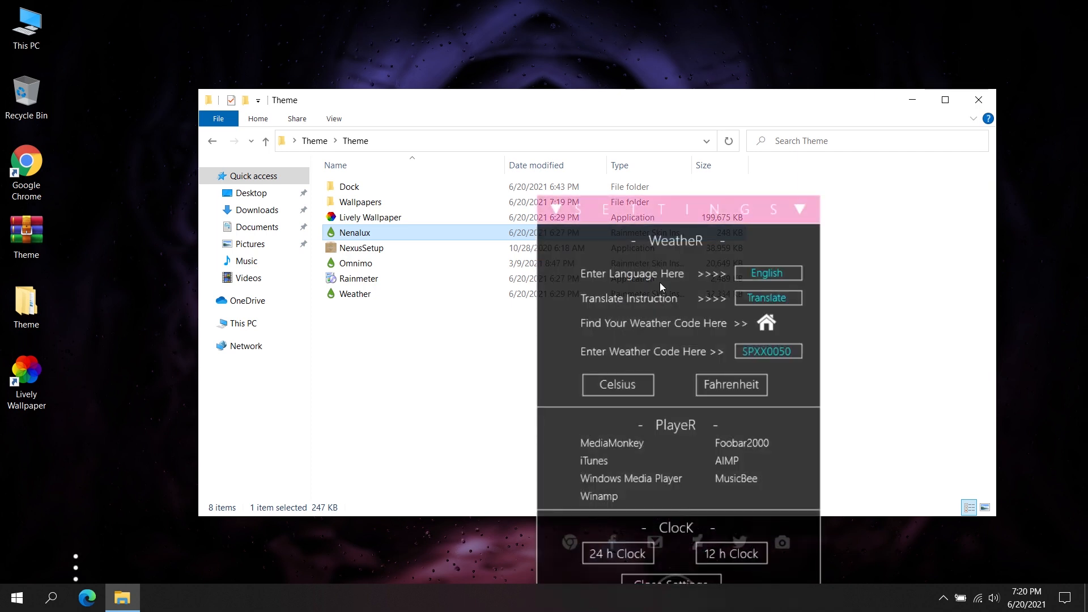
right_click(668, 252)
left_click(695, 412)
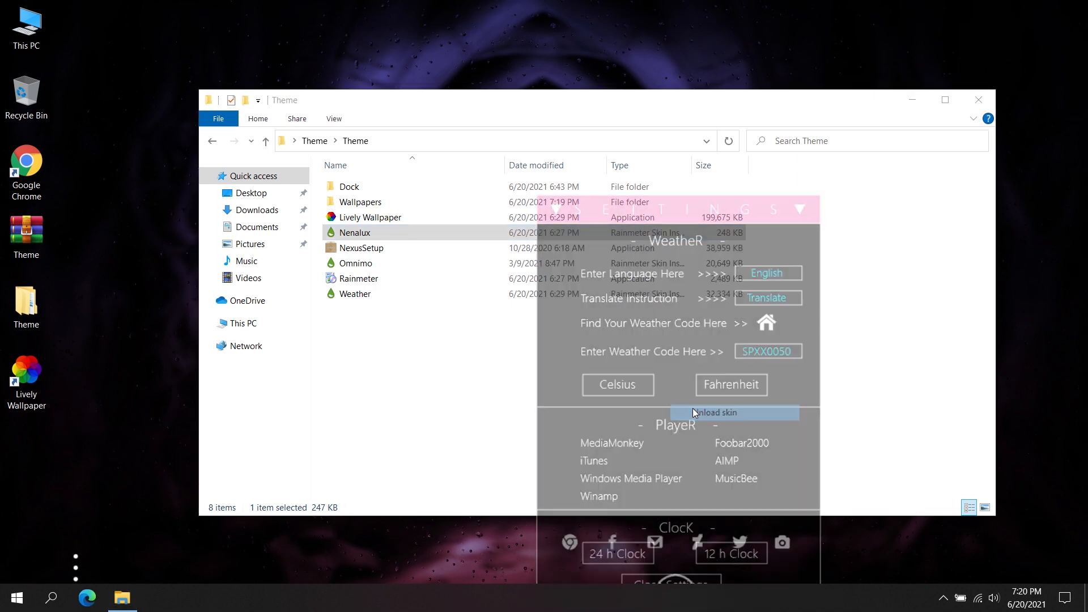
right_click(75, 573)
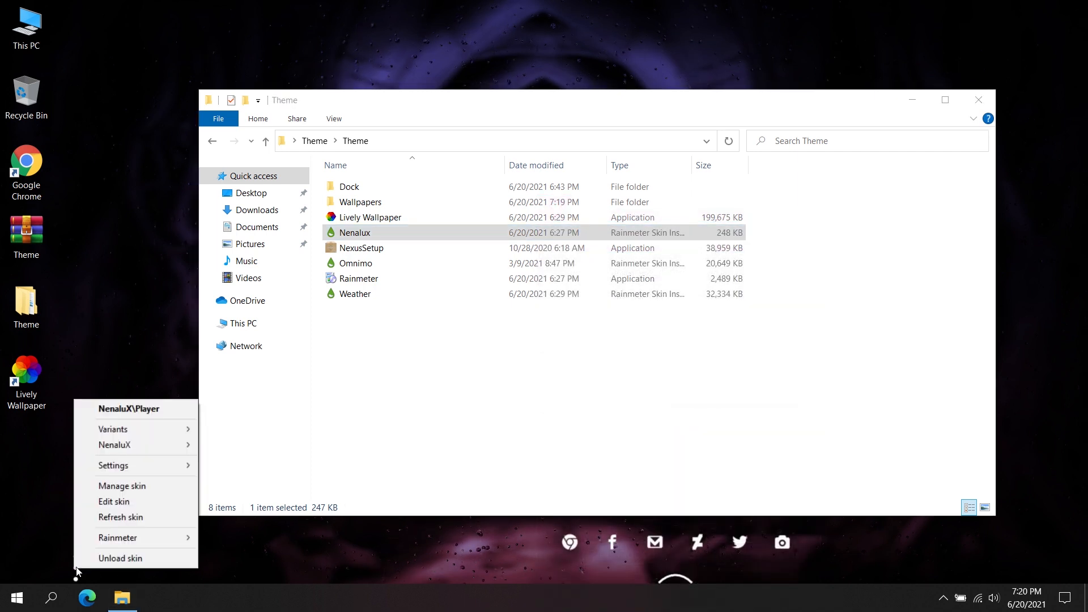
left_click(100, 556)
Move the icon dock to the bottom-left and install the Omnimo skin package.
left_click_drag(656, 547, 152, 542)
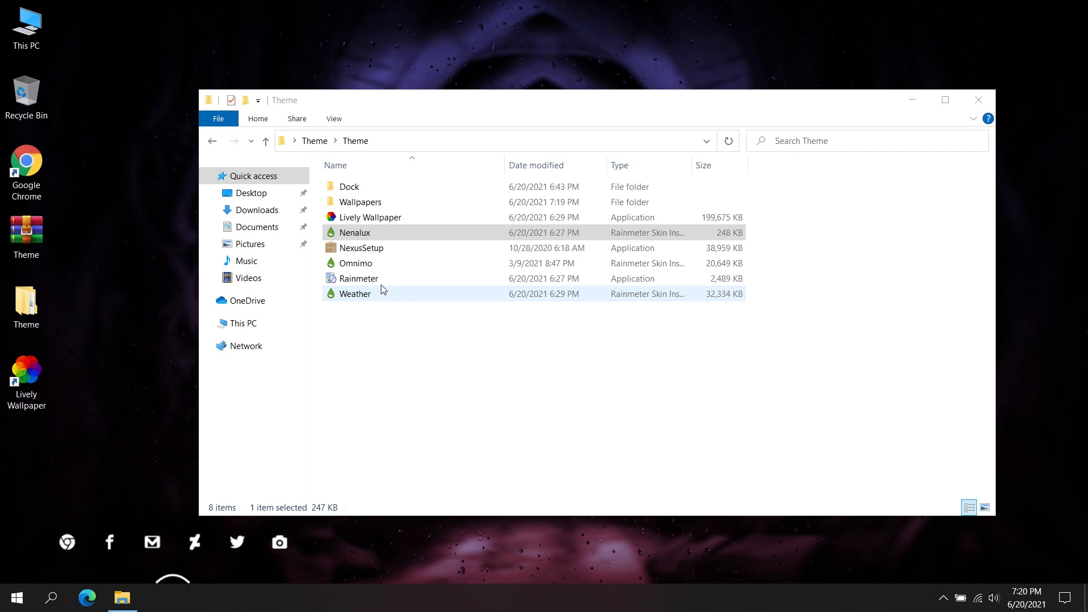
left_click(348, 264)
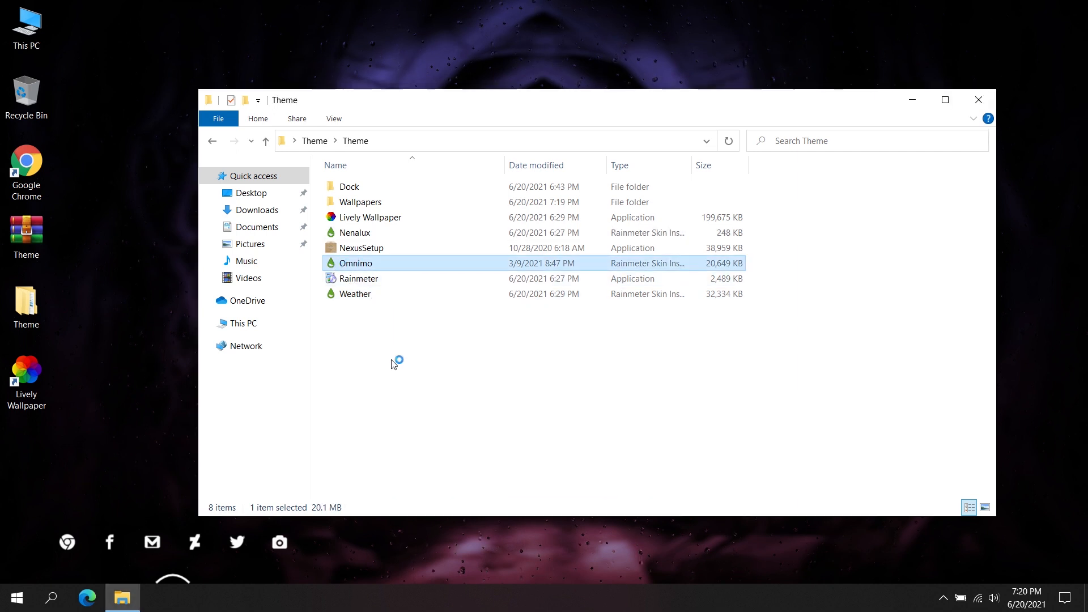
left_click(595, 432)
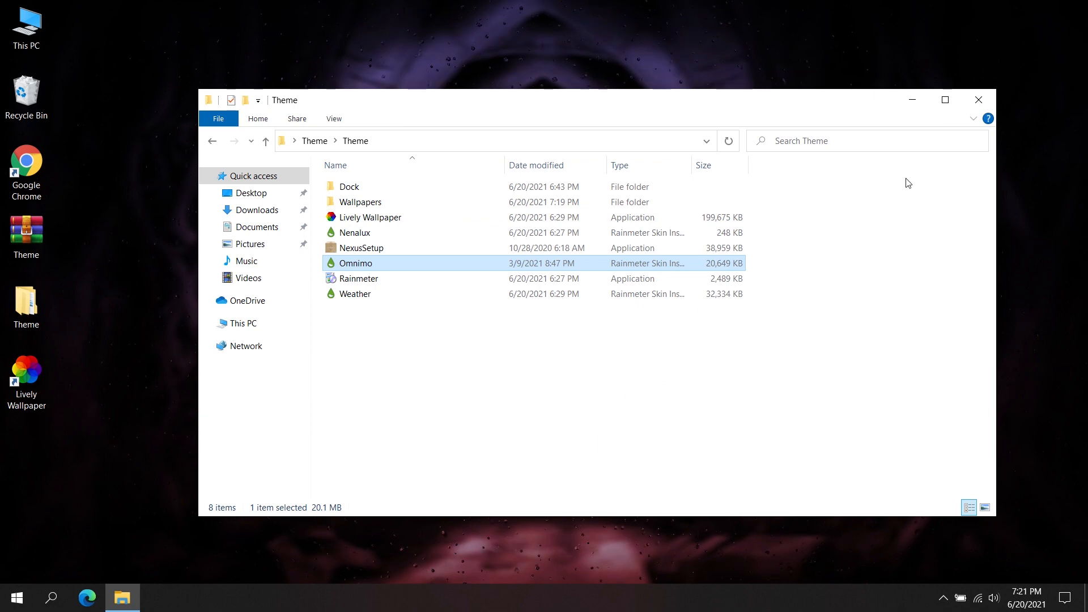
Set up Omnimo in English without applying its new wallpaper.
left_click(920, 109)
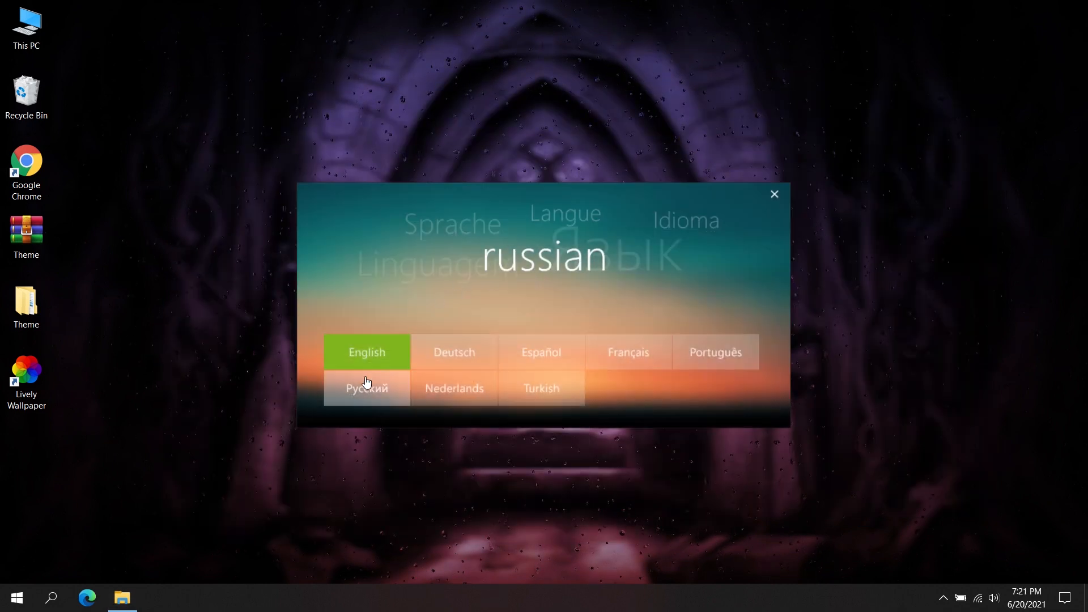
left_click(359, 353)
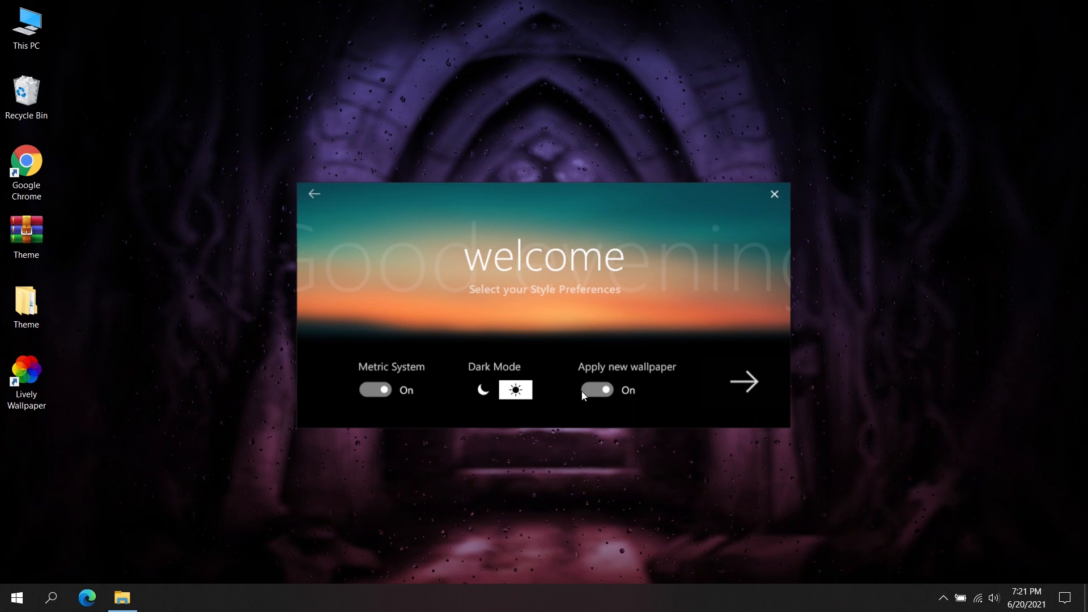
left_click(592, 388)
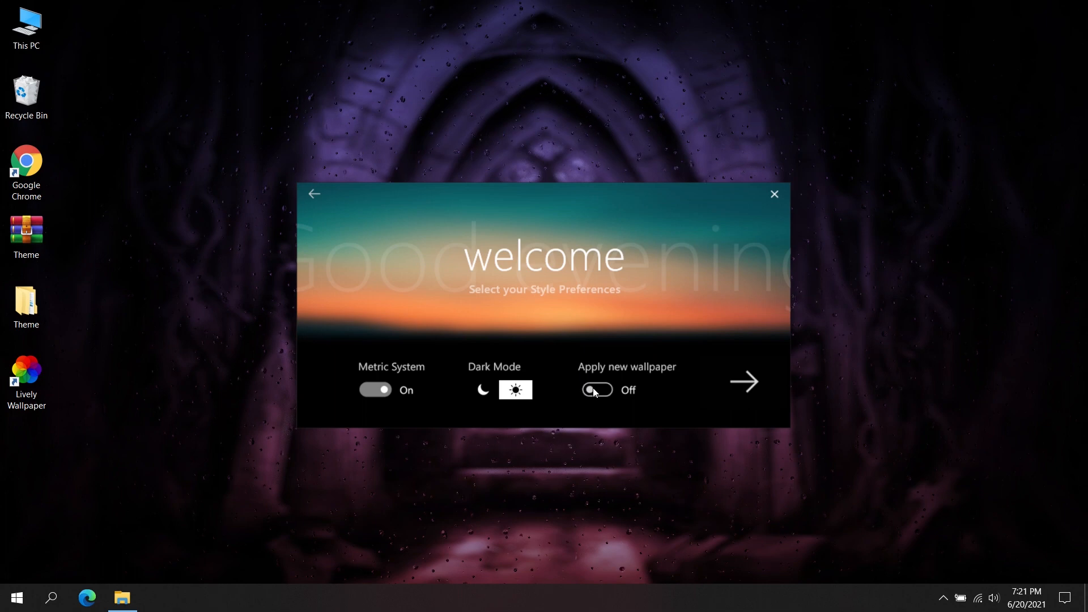
left_click(745, 382)
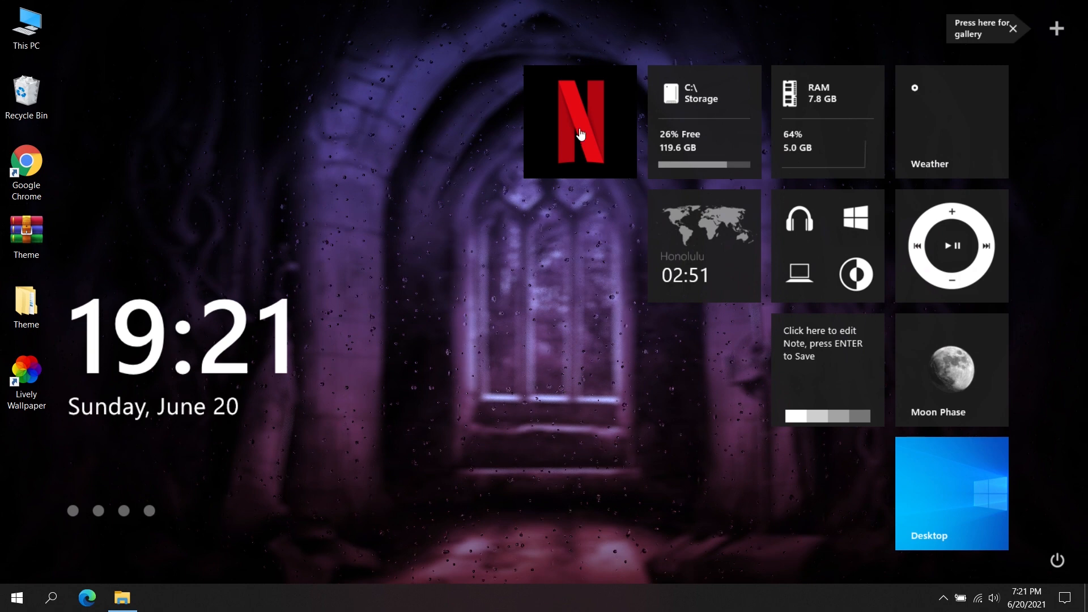
Remove the Netflix, Storage and world clock tiles and close the Omnimo welcome window.
right_click(579, 129)
left_click(597, 245)
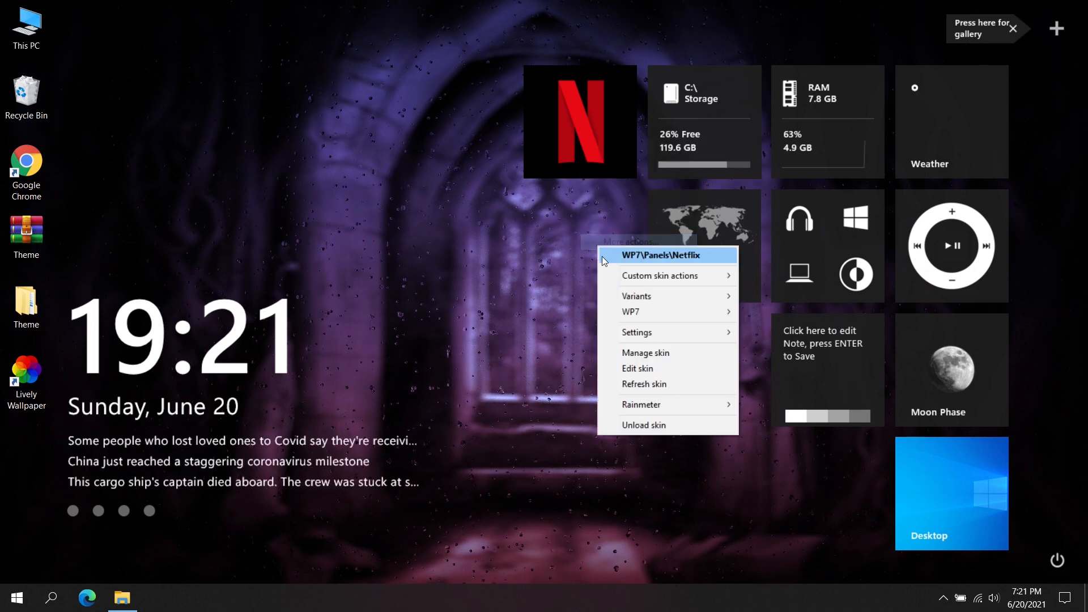
left_click(636, 421)
right_click(697, 123)
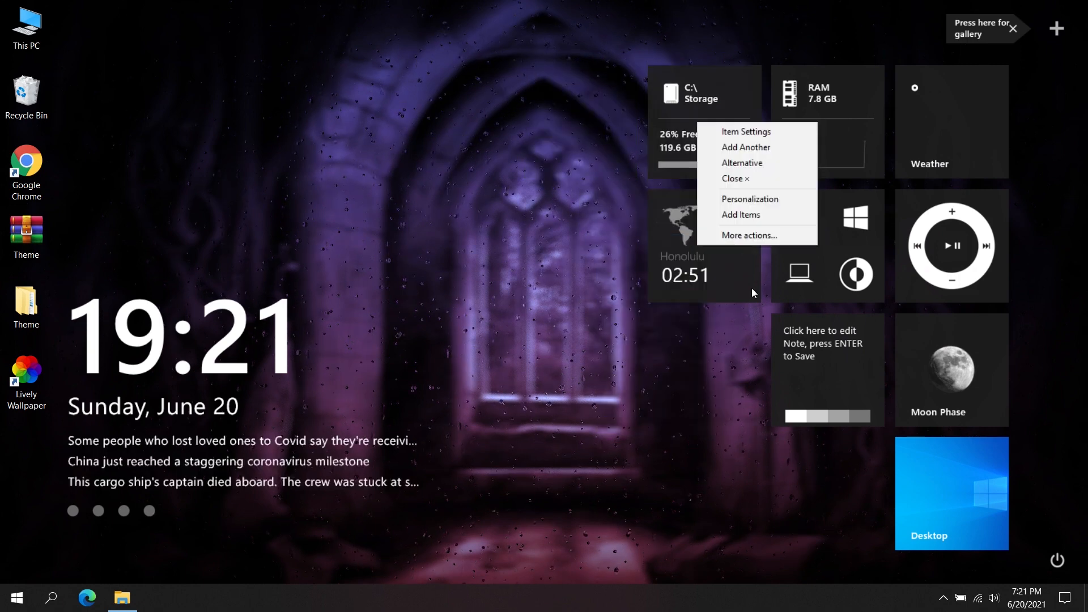
left_click(747, 235)
left_click(762, 415)
right_click(720, 266)
left_click(747, 396)
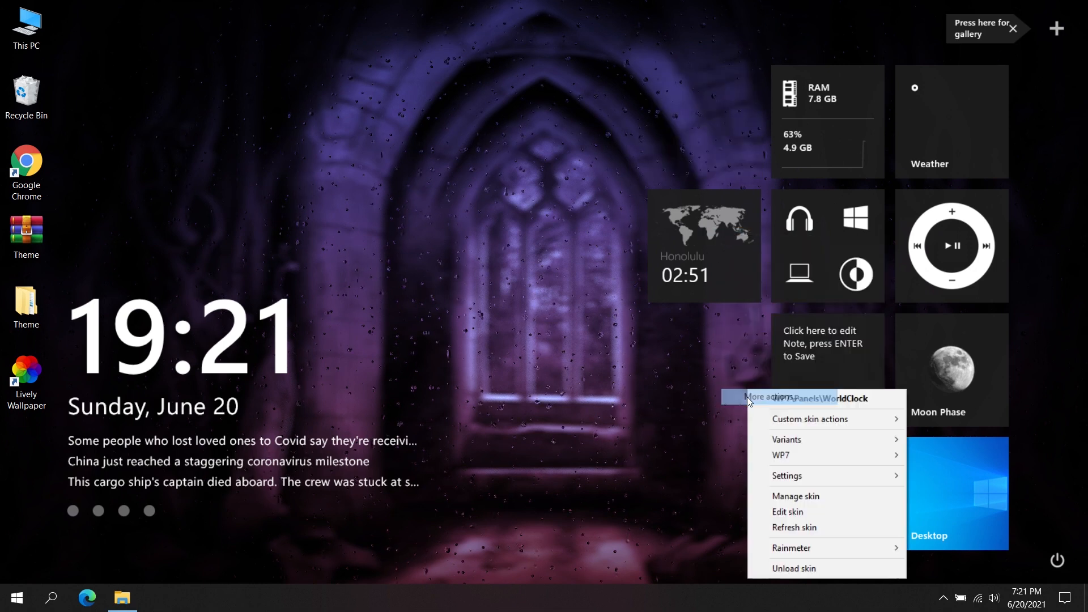
left_click(793, 568)
right_click(796, 170)
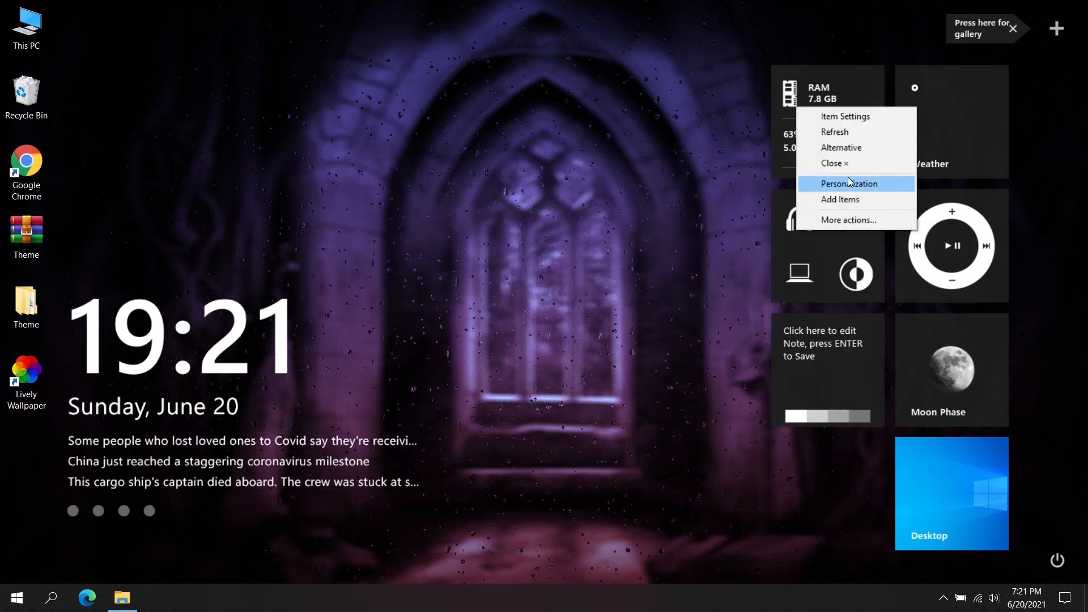
left_click(851, 220)
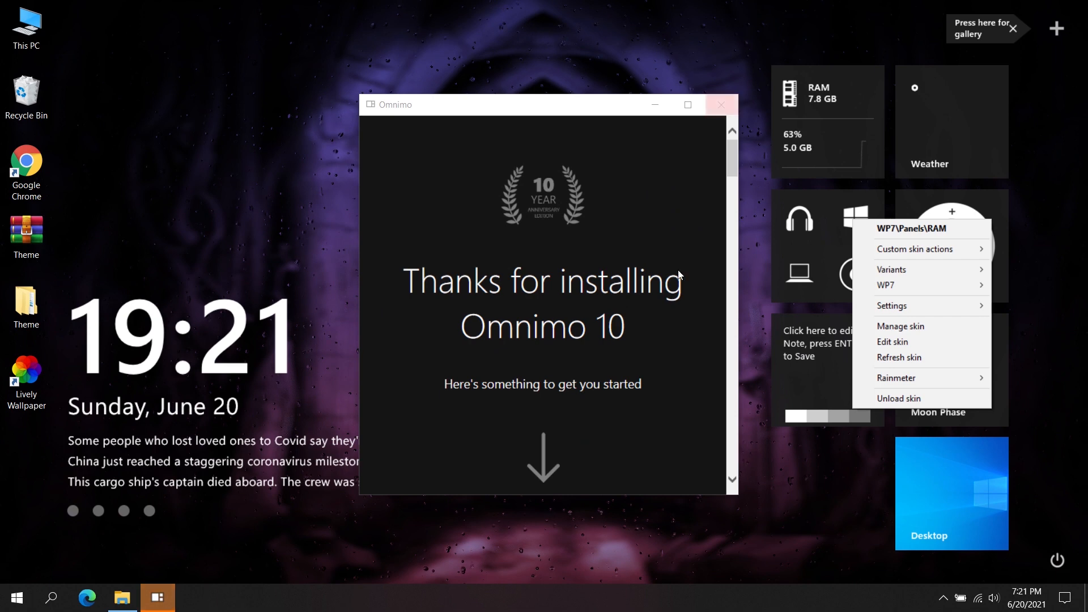
scroll(632, 361, "down", 3)
scroll(631, 361, "down", 4)
left_click(720, 104)
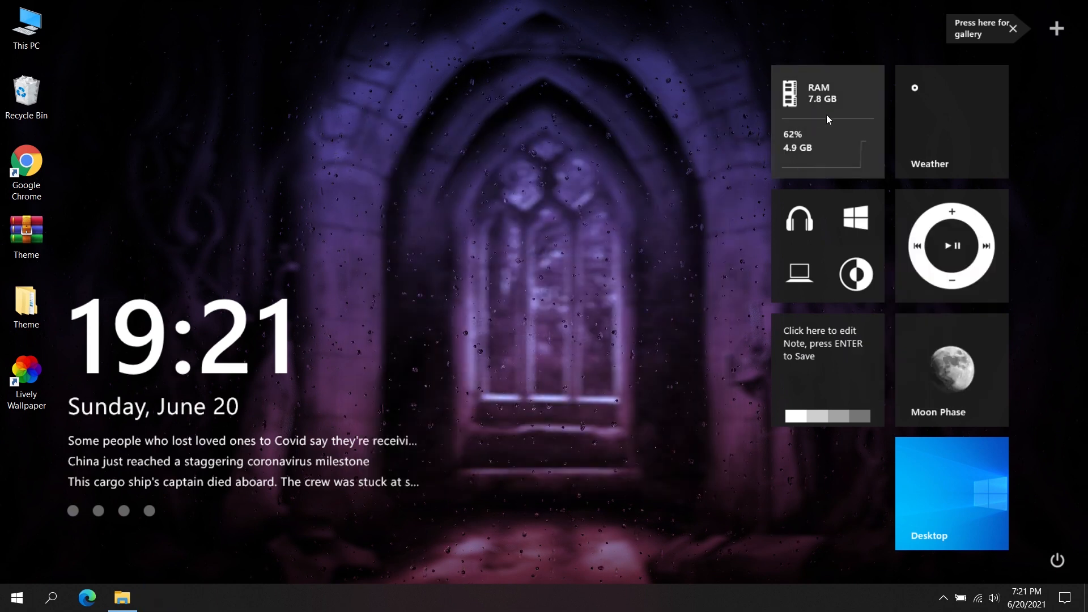
Remove the RAM, headphones, Windows logo, laptop and dark-mode tiles.
right_click(826, 114)
left_click(861, 229)
left_click(893, 406)
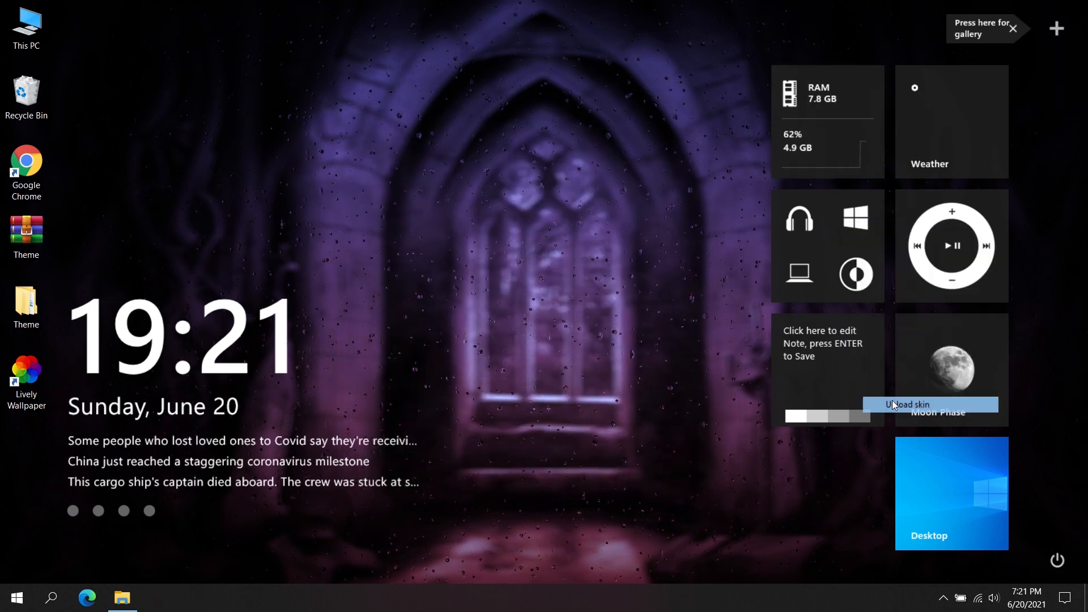
right_click(821, 225)
left_click(853, 338)
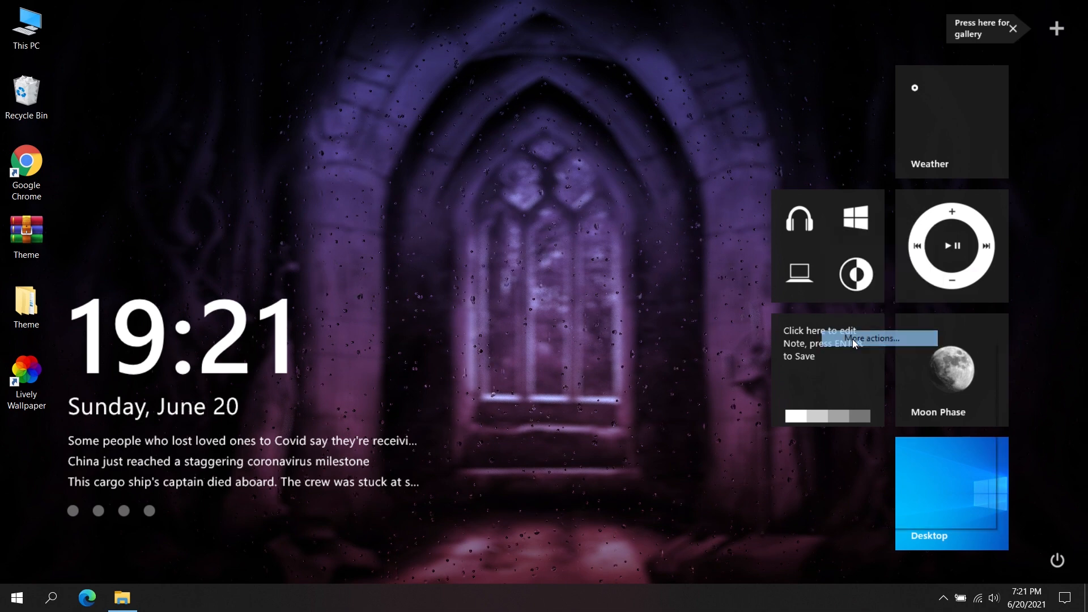
left_click(880, 516)
right_click(857, 232)
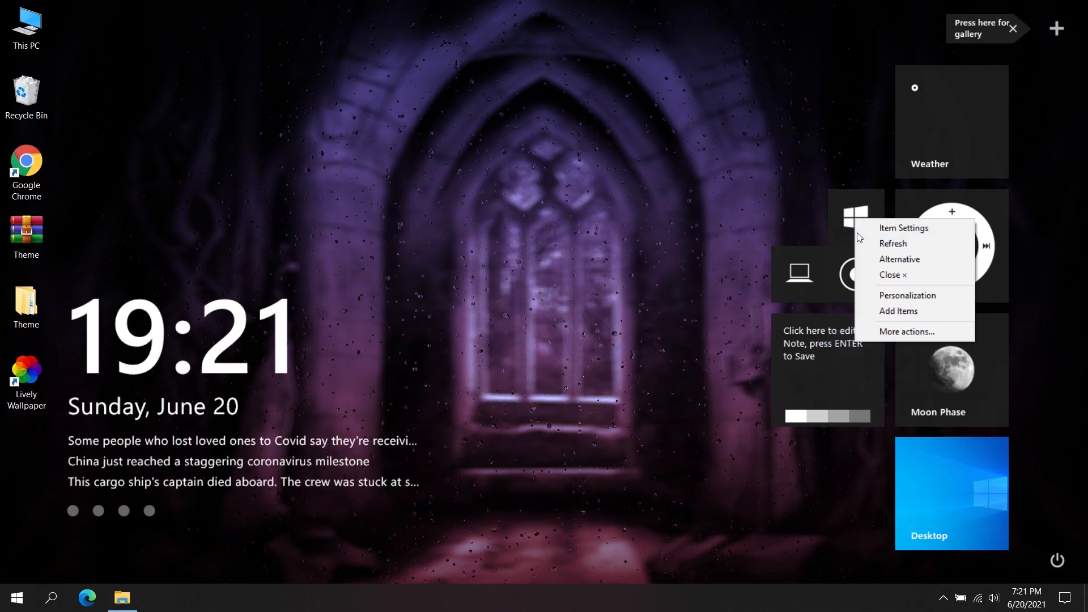
left_click(882, 331)
left_click(918, 509)
right_click(801, 273)
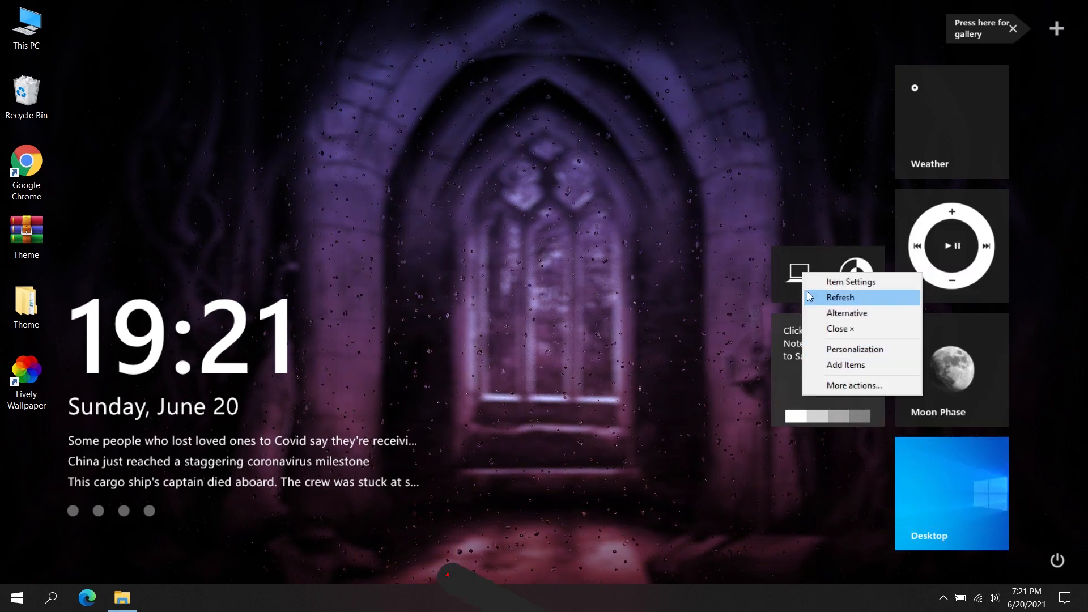
left_click(847, 388)
left_click(885, 566)
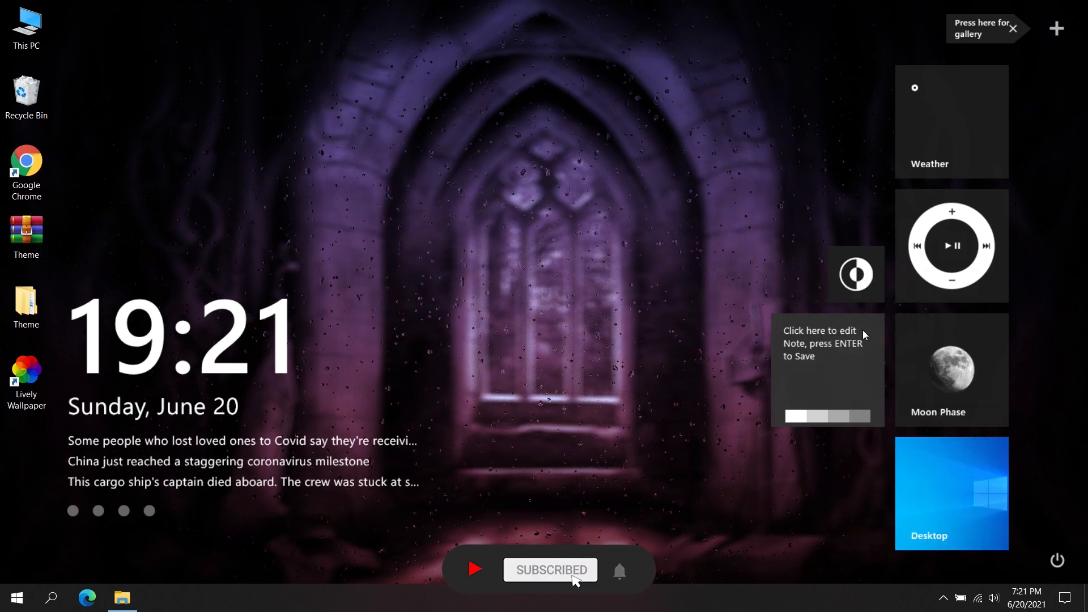
right_click(864, 257)
left_click(901, 366)
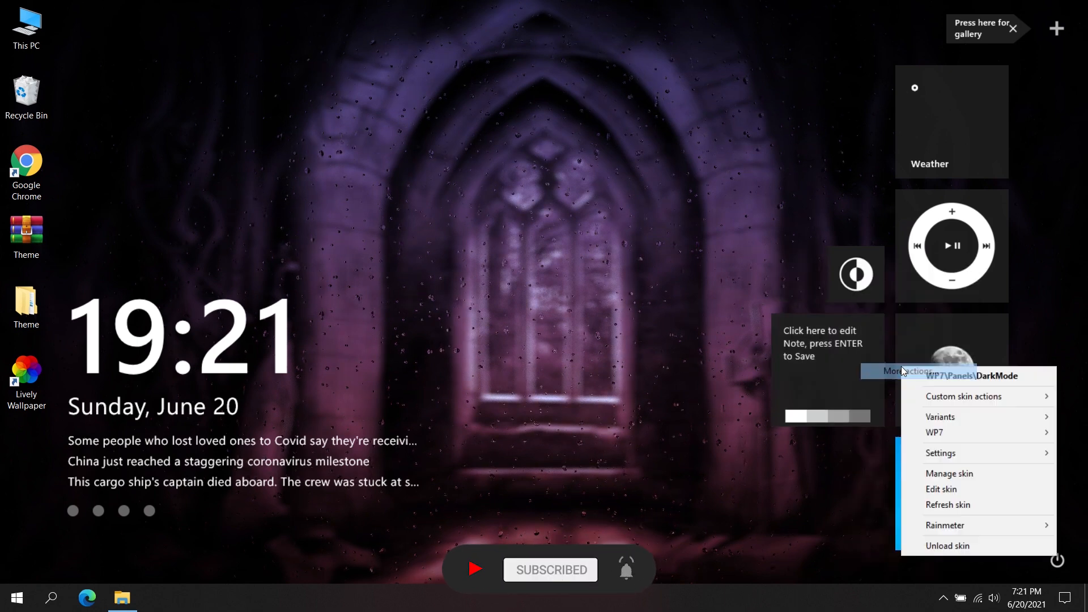
left_click(928, 544)
Remove the note, Desktop, Moon Phase, media player and Weather tiles.
right_click(857, 383)
left_click(898, 488)
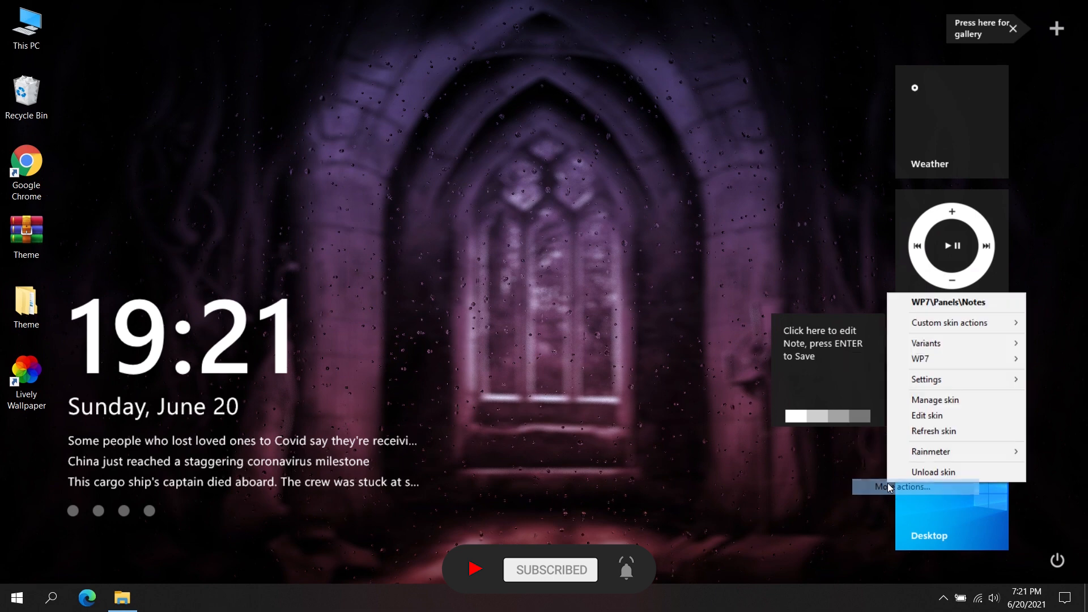
left_click(904, 477)
right_click(944, 506)
left_click(953, 499)
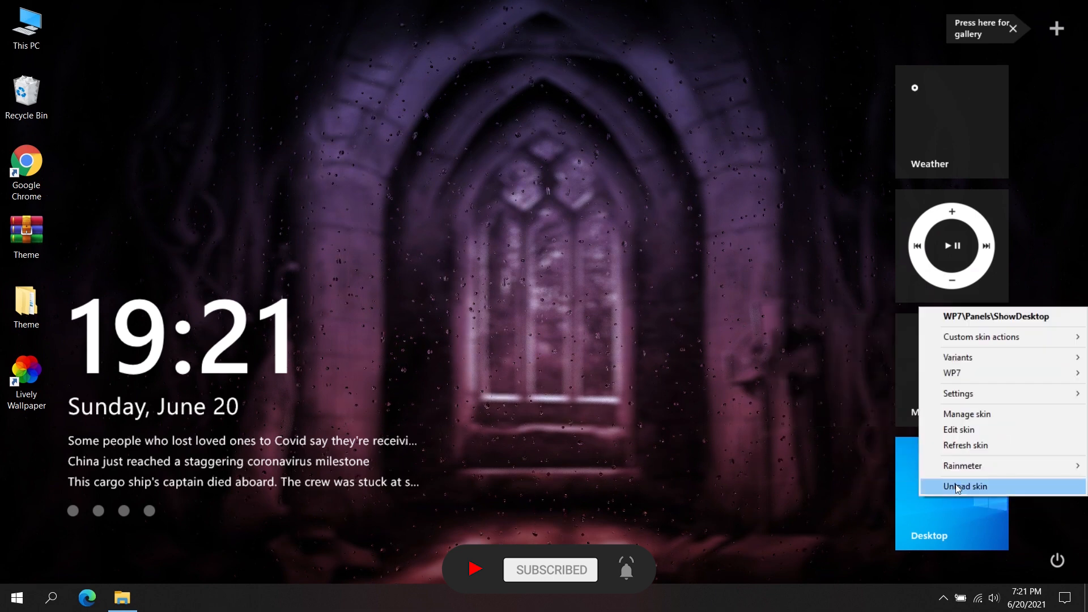
left_click(955, 485)
right_click(947, 406)
left_click(973, 513)
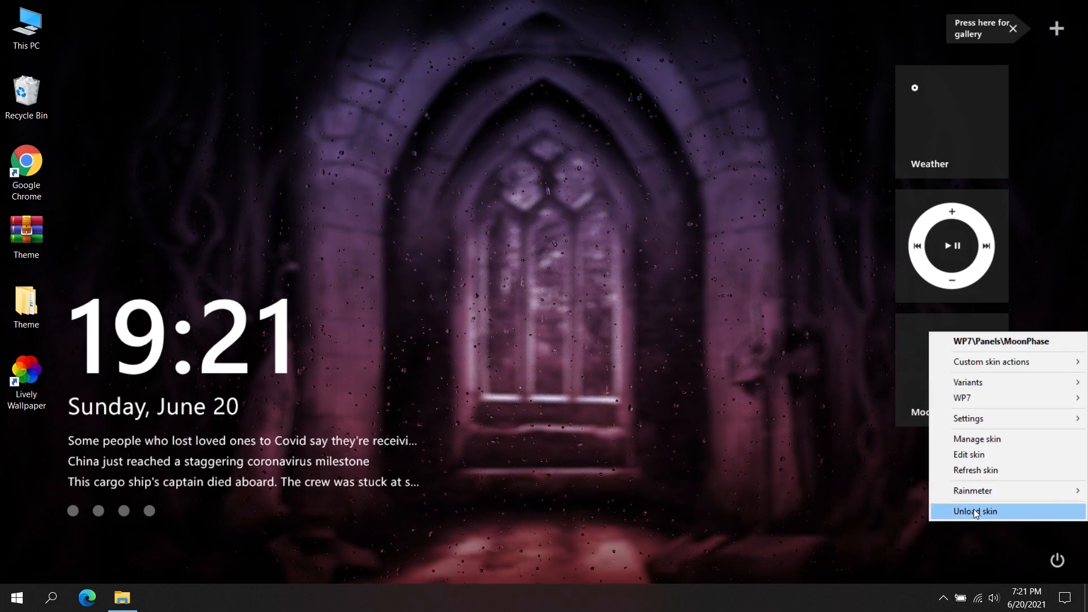
left_click(973, 509)
right_click(970, 231)
left_click(1009, 343)
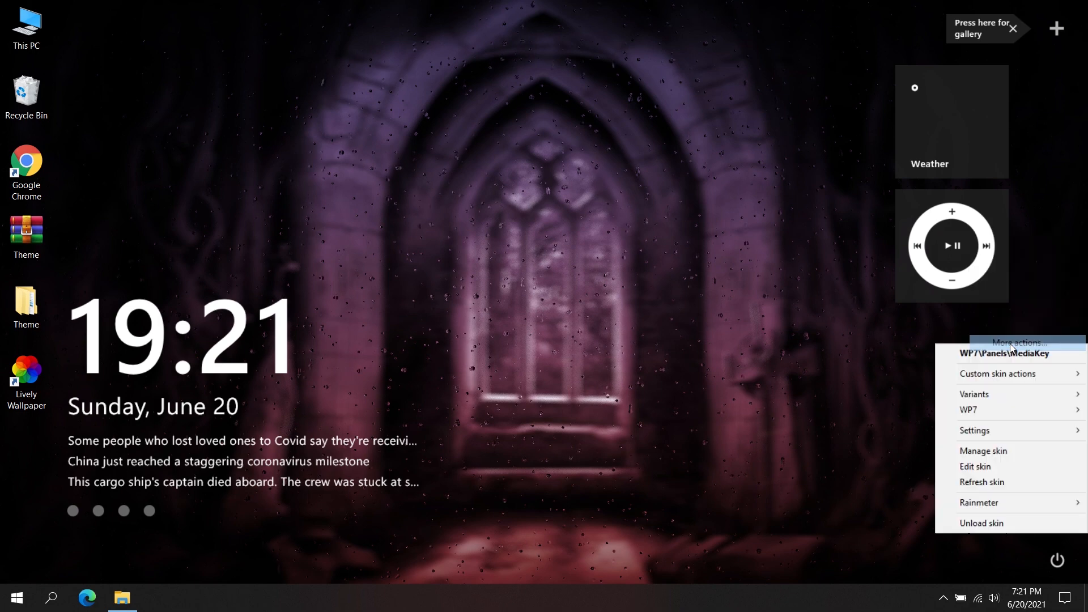
left_click(1009, 518)
right_click(979, 163)
left_click(1001, 234)
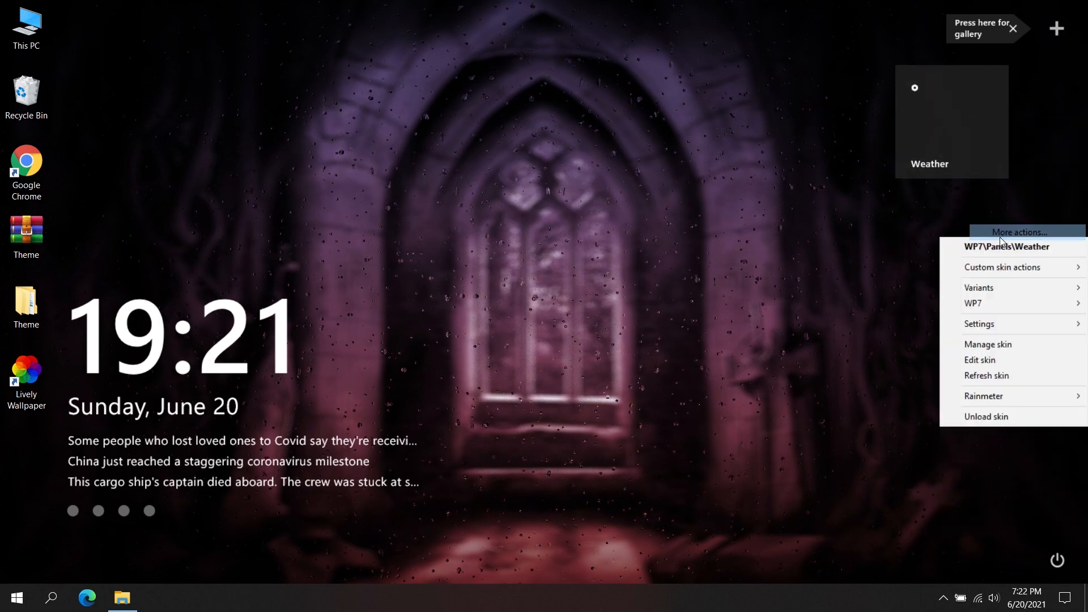
left_click(1007, 418)
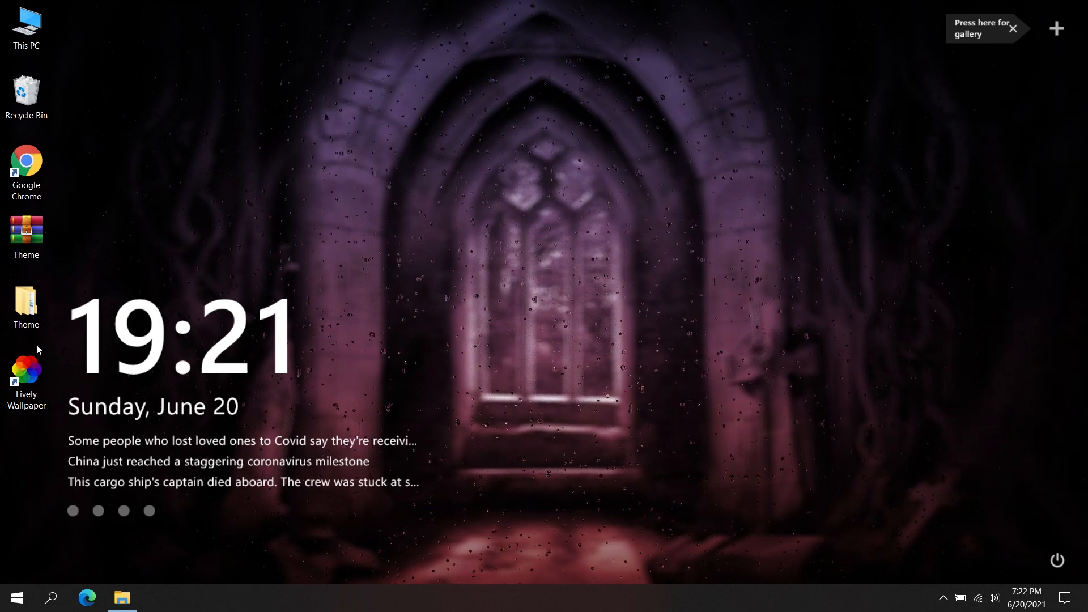
Hide the desktop icons and restore the Theme folder window.
right_click(553, 145)
mouse_move(597, 161)
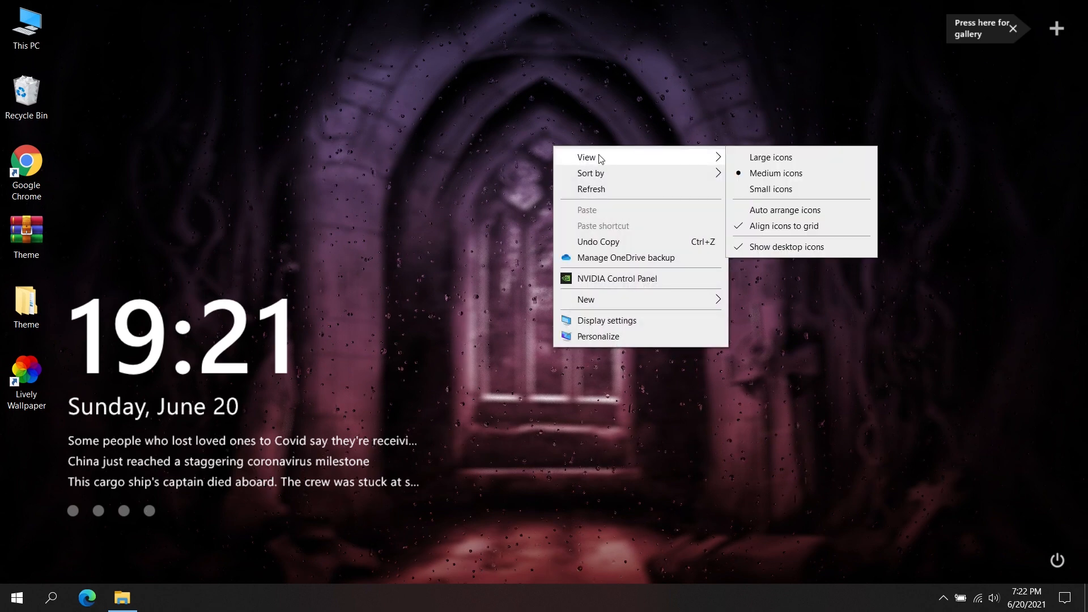
left_click(771, 249)
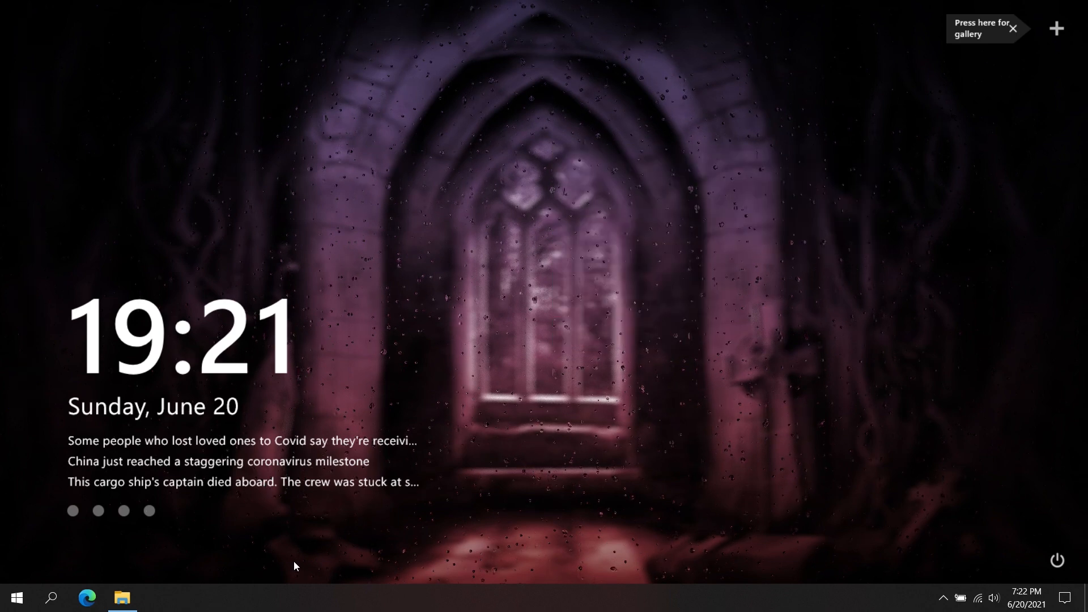
left_click(134, 600)
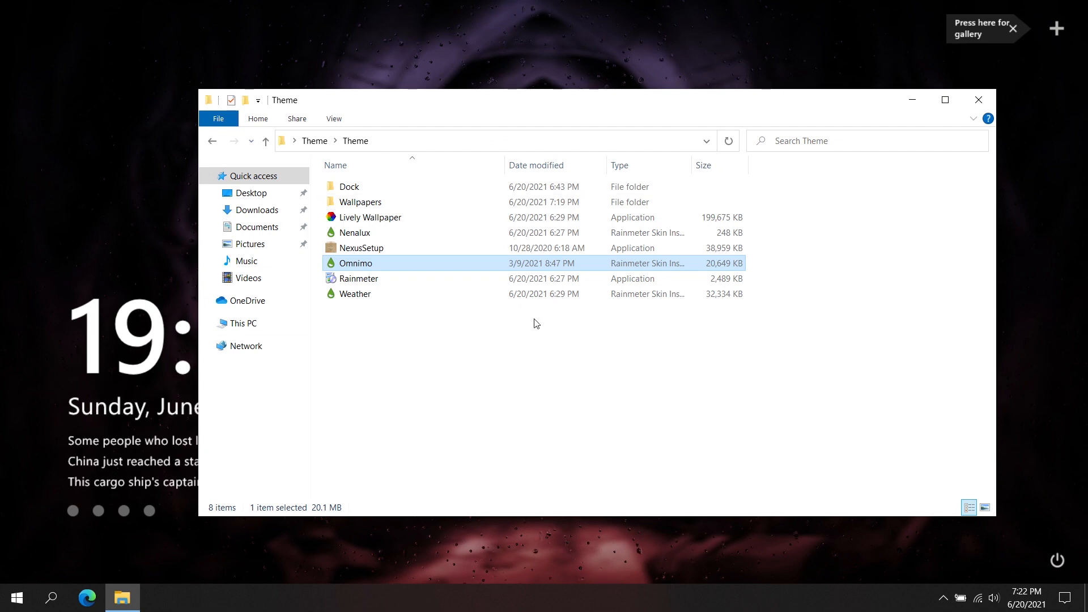
Install and load the Small Clean Weather skin package from the Theme folder.
left_click(490, 373)
left_click(347, 297)
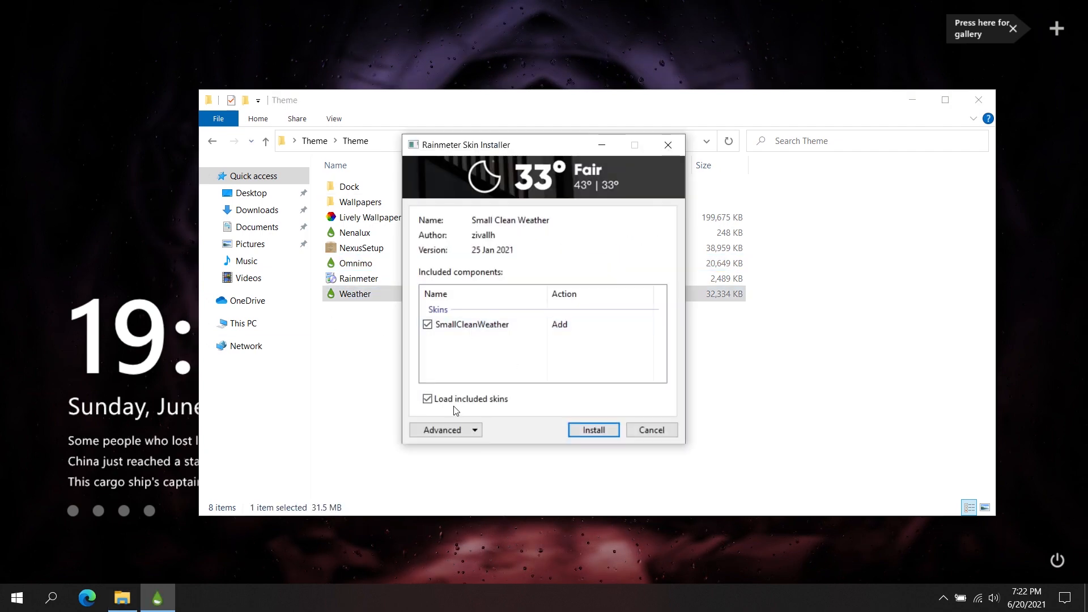
left_click(592, 431)
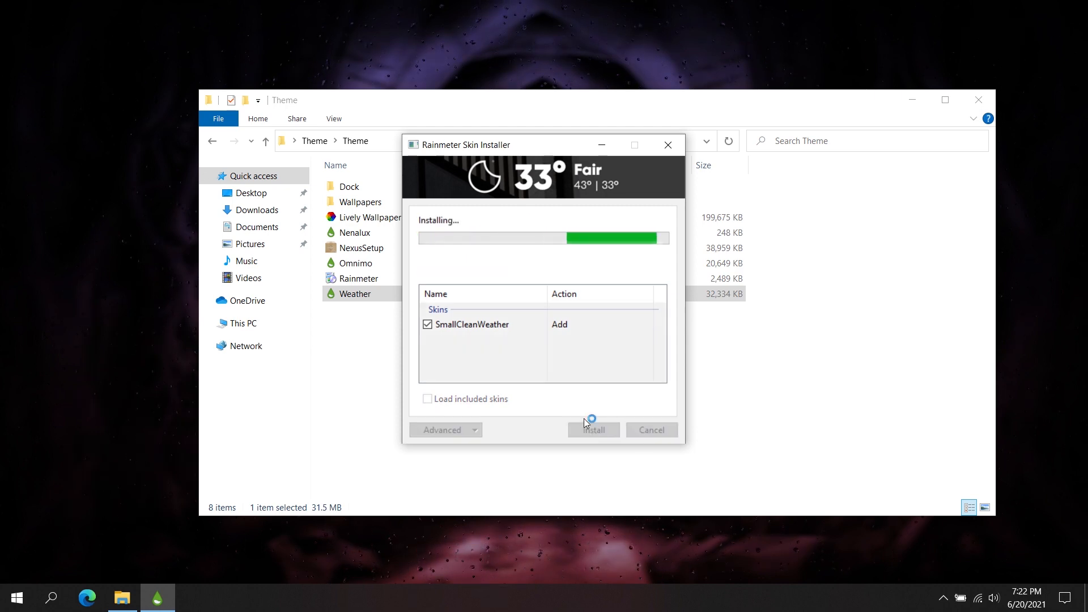
left_click(357, 252)
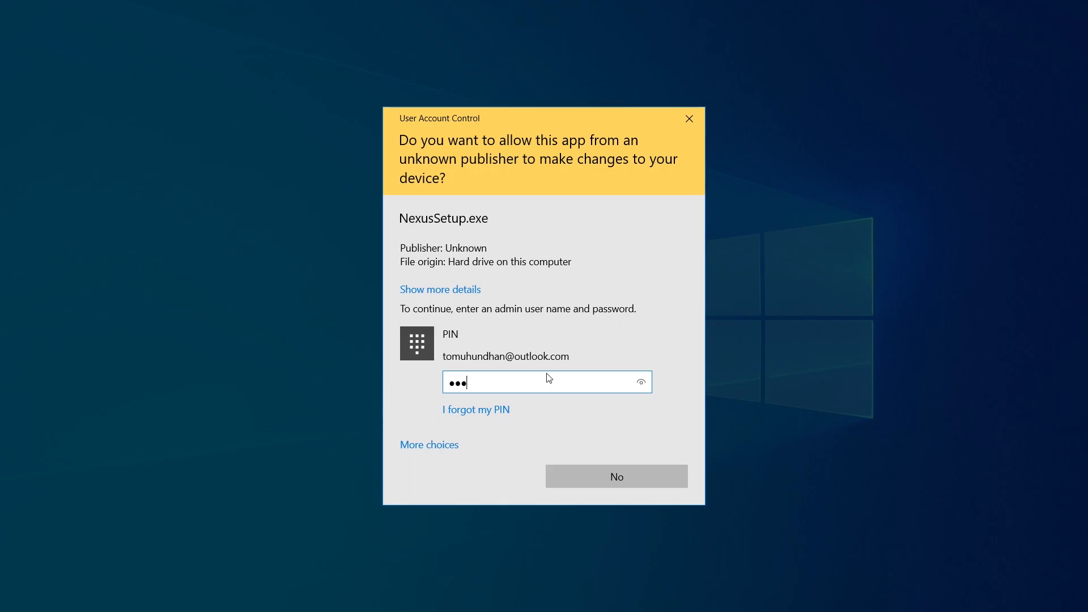
Enter the PIN, install Nexus 20.10 in English with default options, launch it, and open the Dock folder.
type("1")
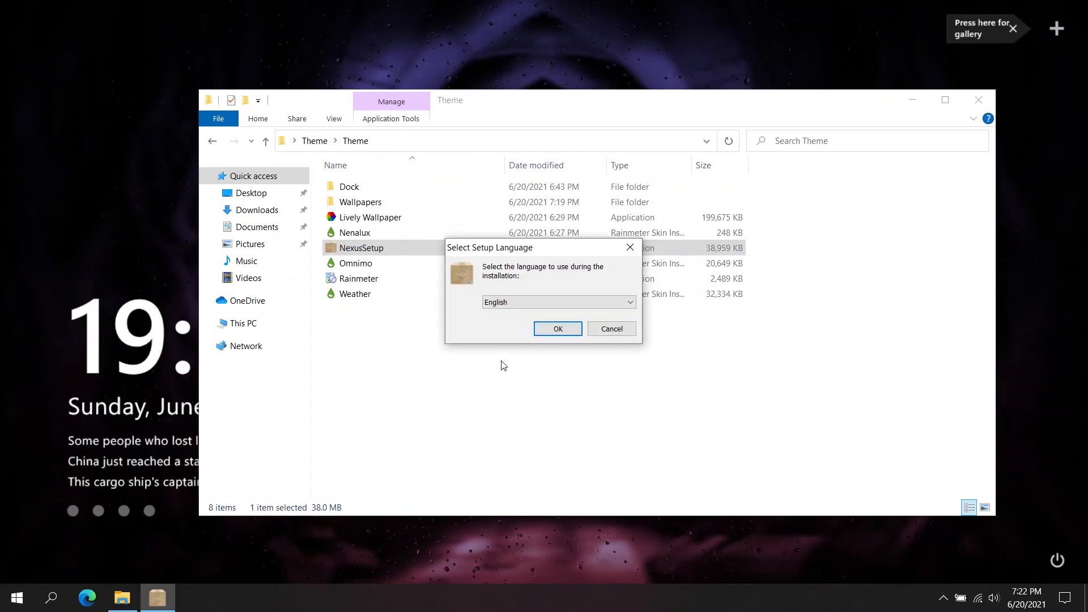
left_click(545, 330)
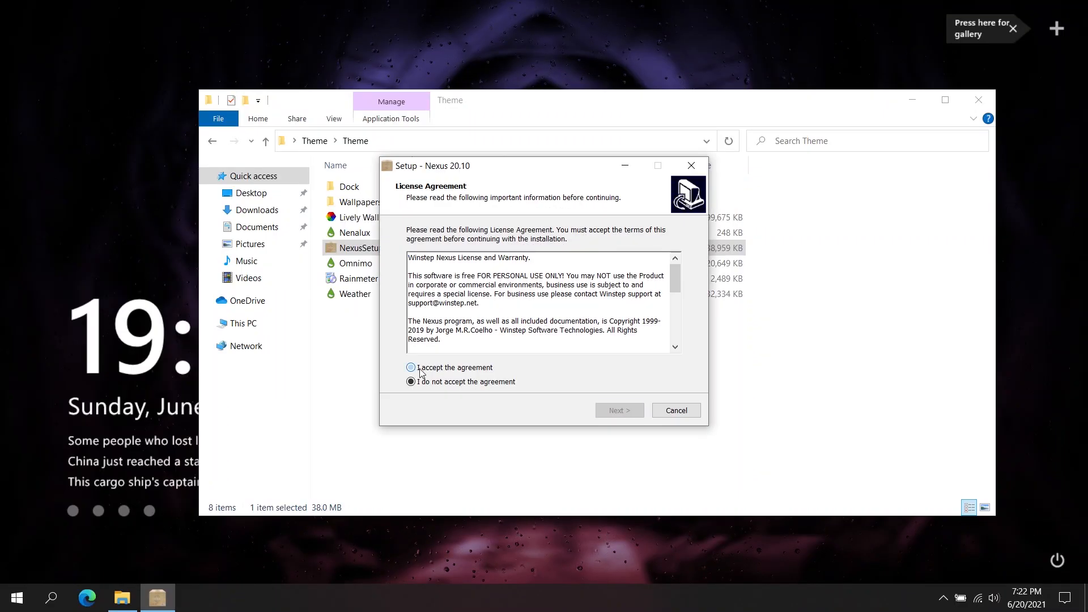
left_click(603, 412)
left_click(603, 412)
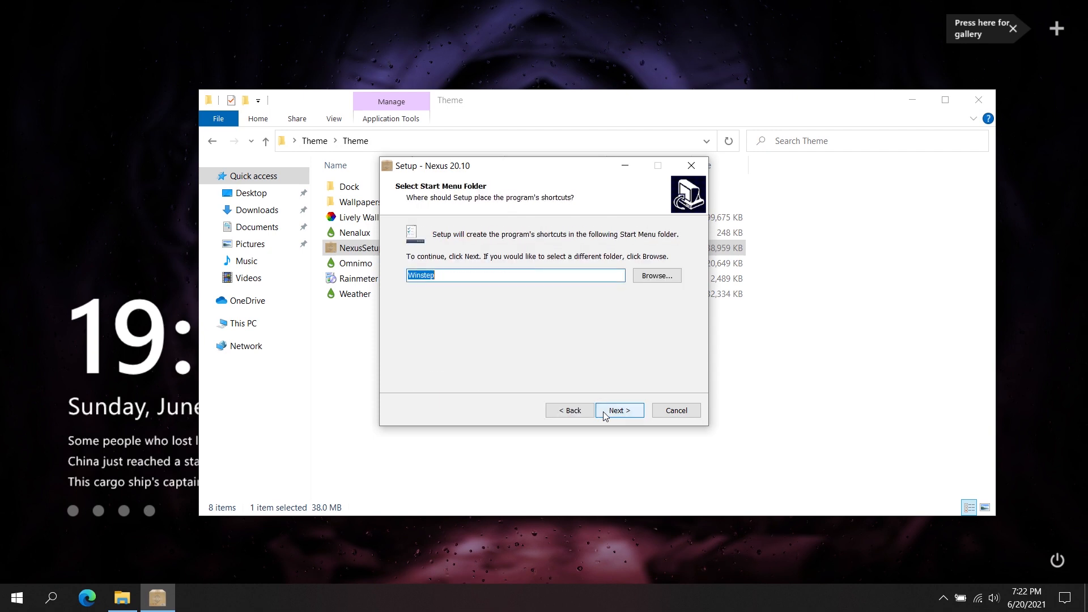
left_click(603, 412)
left_click(604, 413)
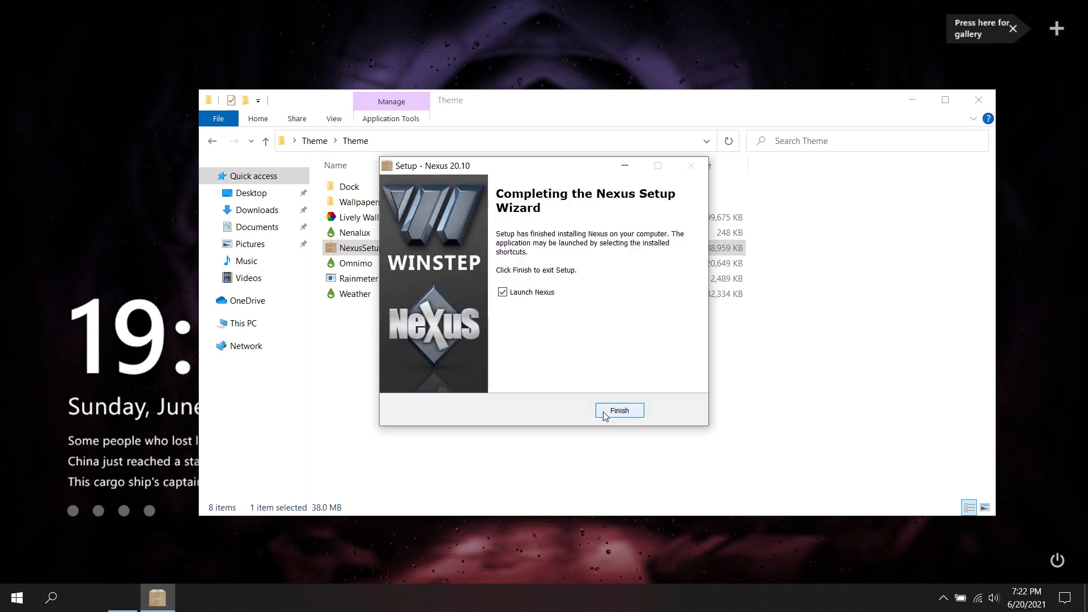
left_click(602, 411)
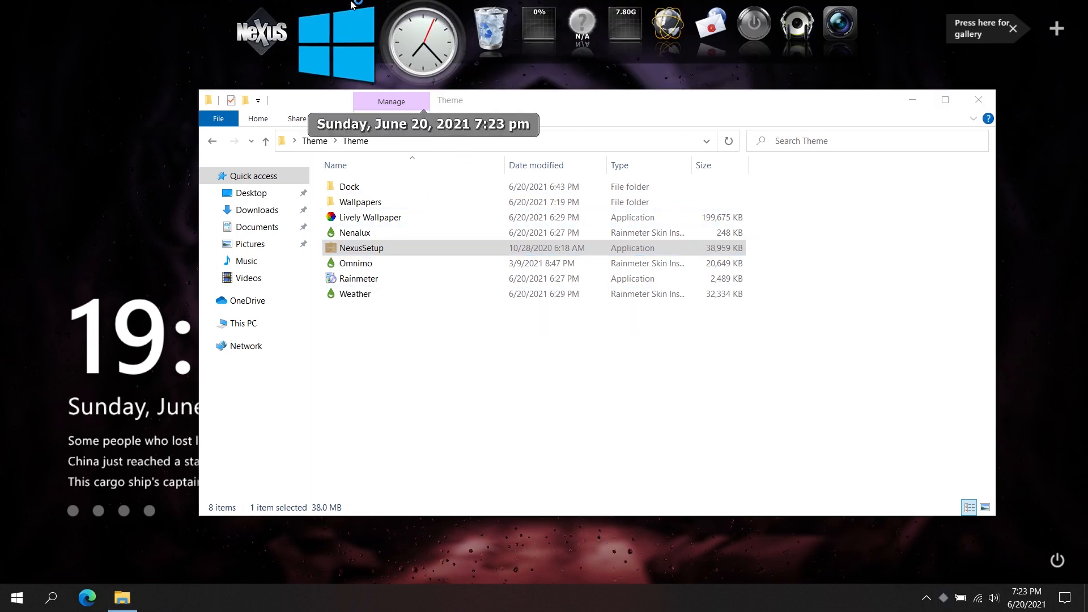
double_click(347, 187)
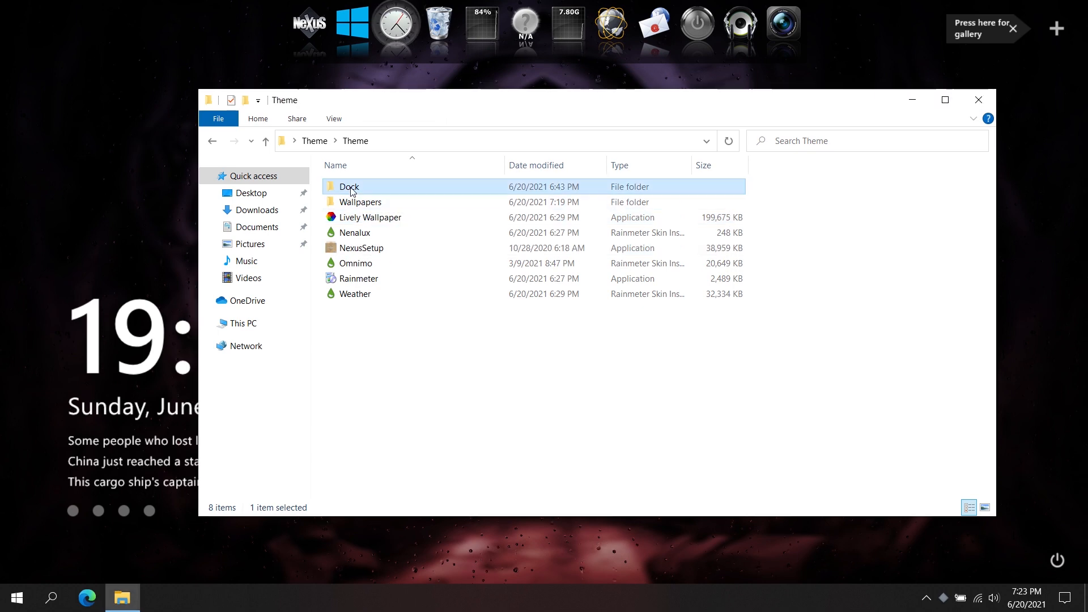
Copy the Dock Icons folder to the root of Local Disk (C:), then return to the Dock folder.
right_click(347, 190)
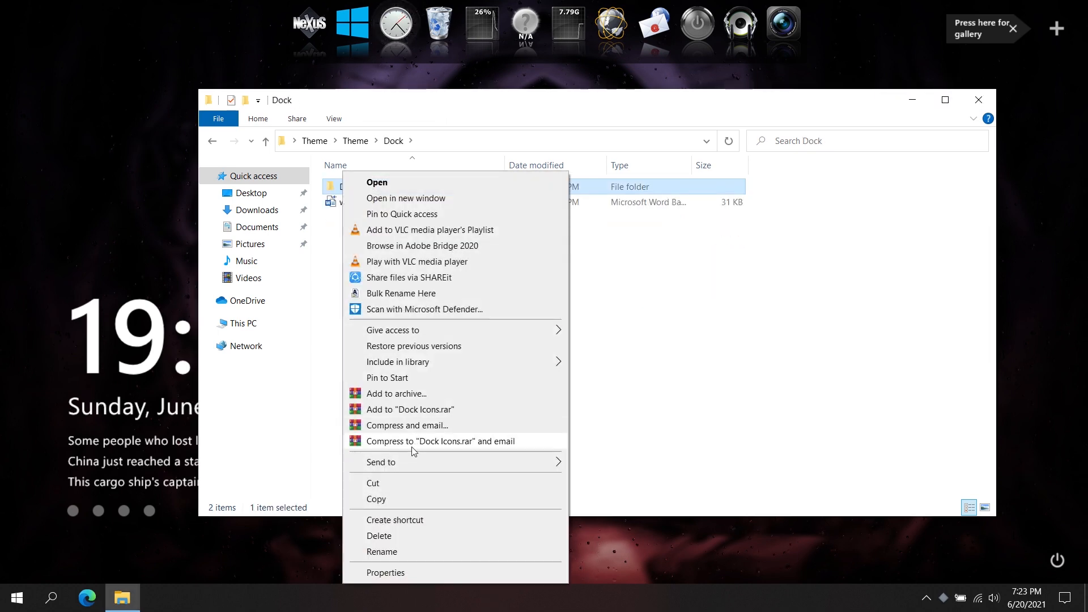
left_click(374, 501)
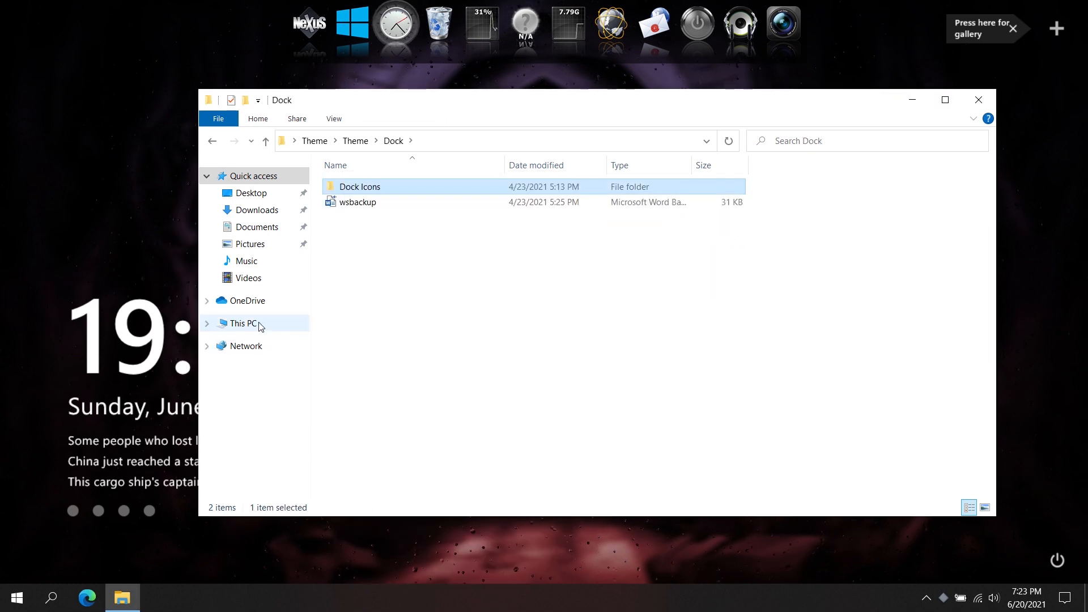
left_click(232, 323)
double_click(381, 335)
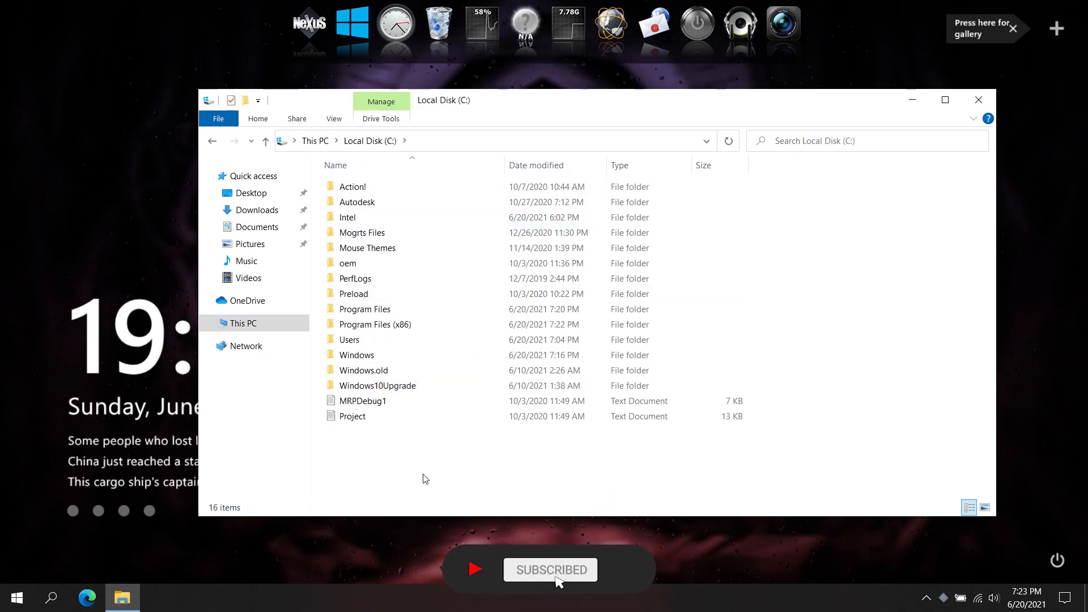
right_click(424, 475)
left_click(458, 369)
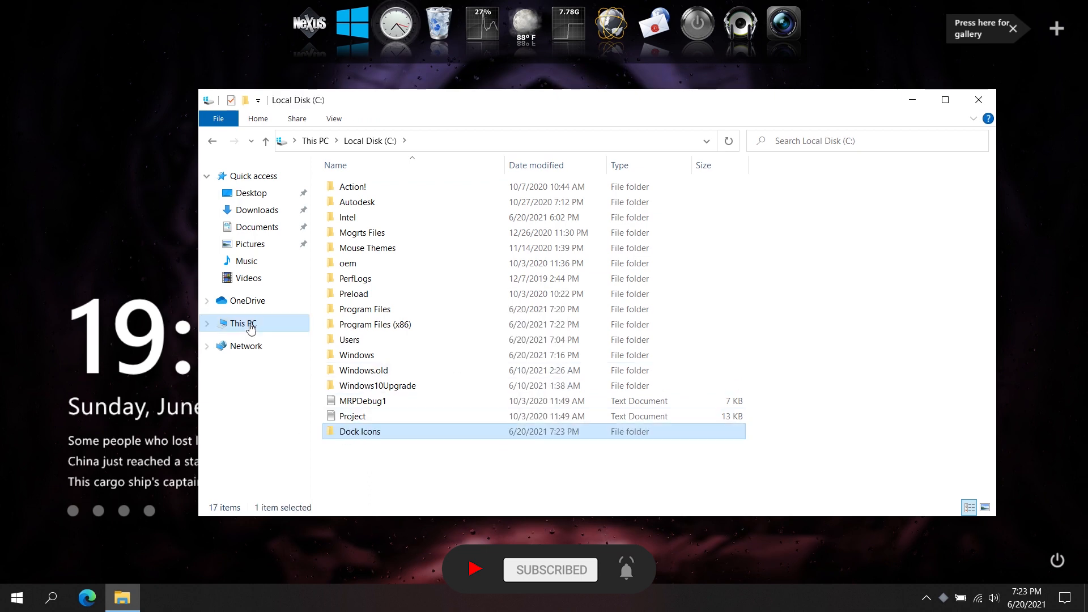
left_click(213, 141)
left_click(212, 141)
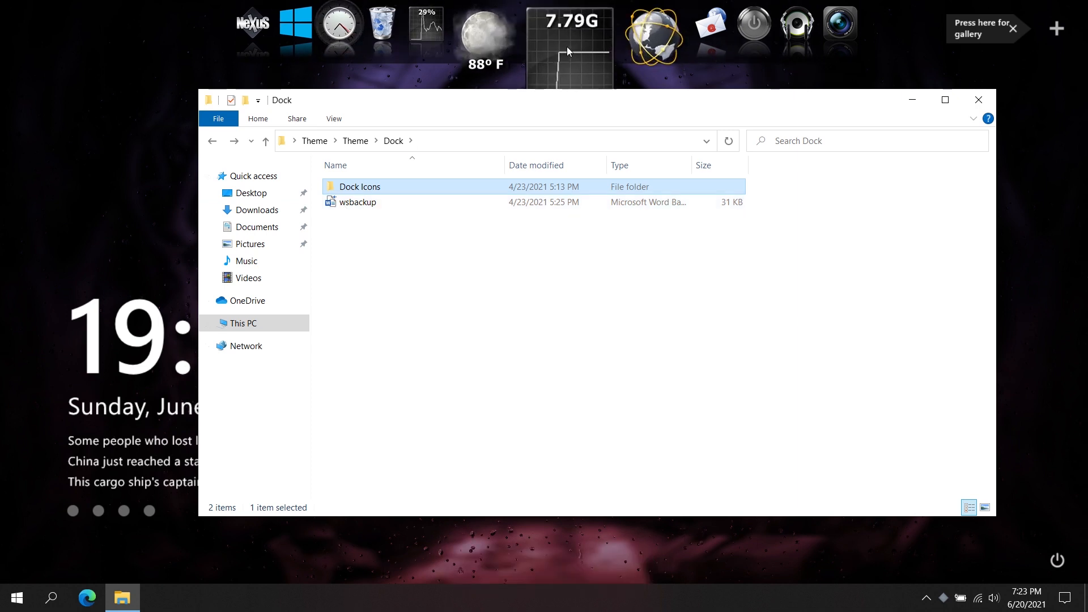
In Nexus Preferences' Advanced restore, select Desktop\Theme\Theme\Dock\wsbackup as the backup file.
right_click(539, 42)
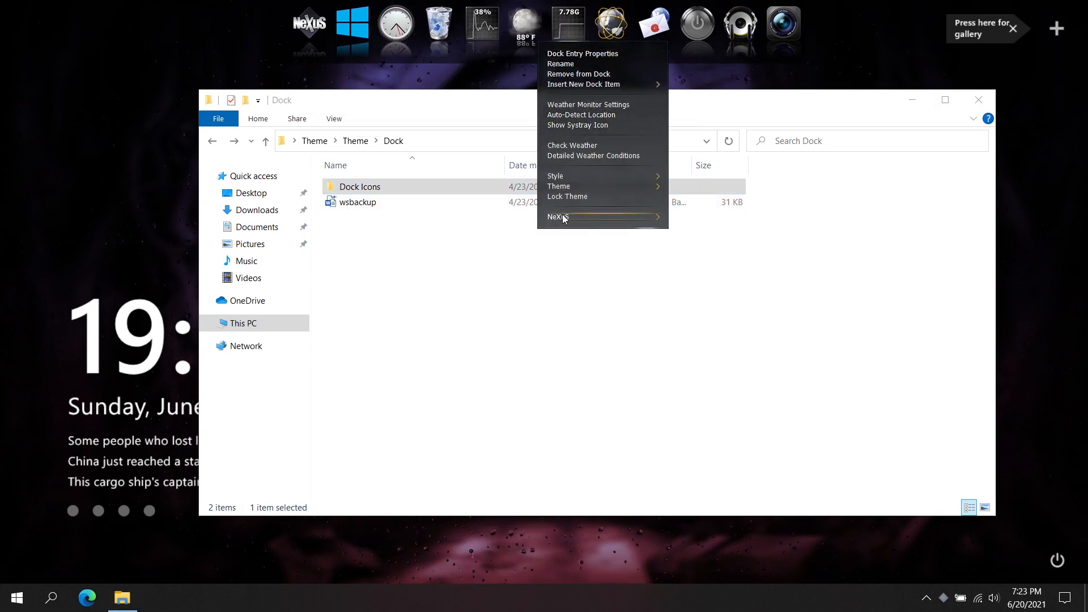
mouse_move(567, 222)
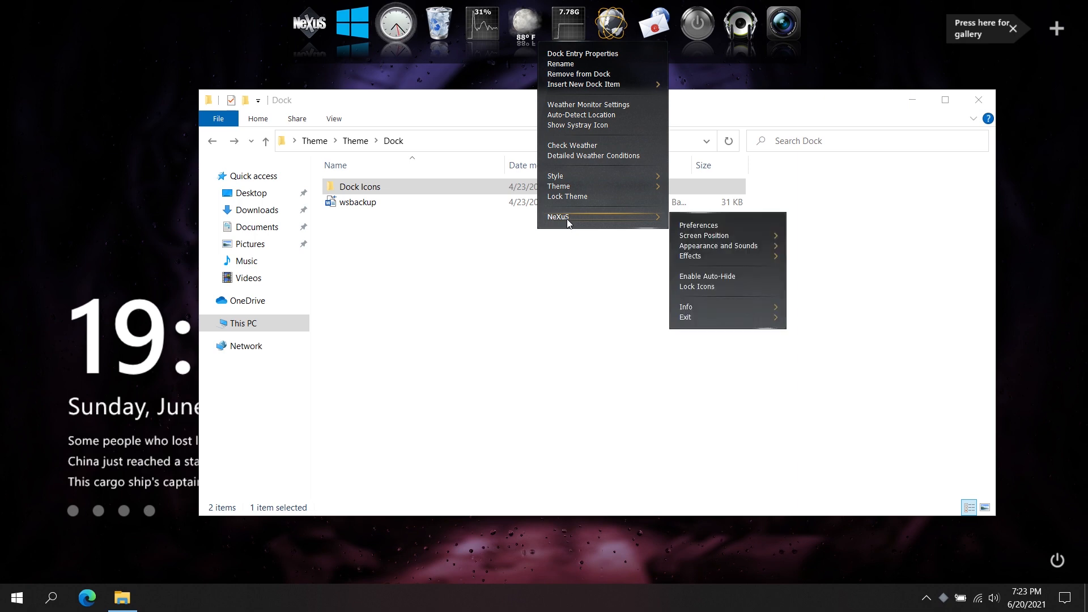
left_click(688, 226)
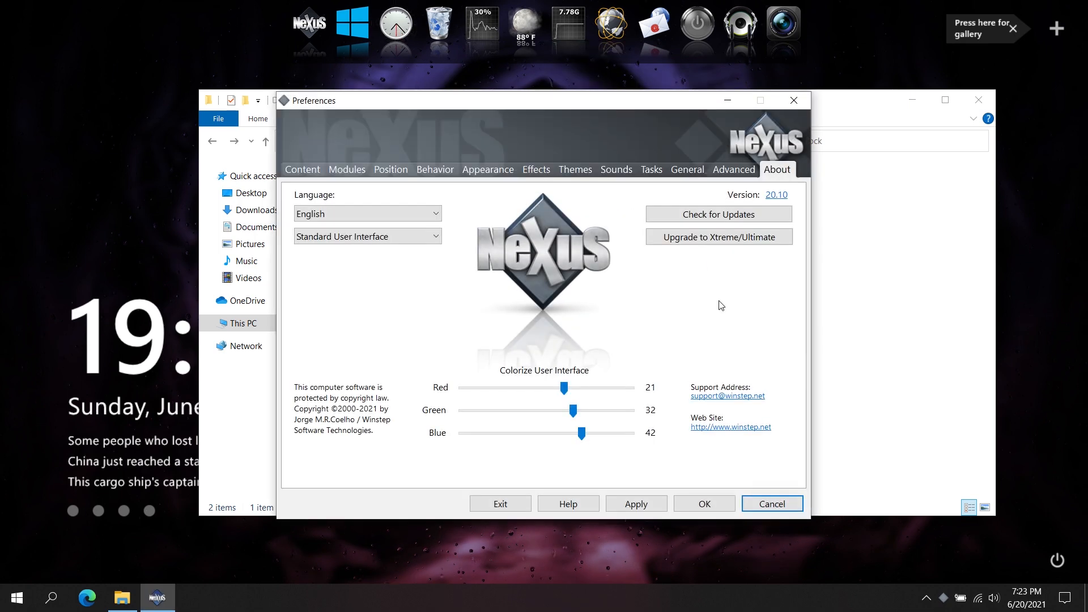
left_click(736, 169)
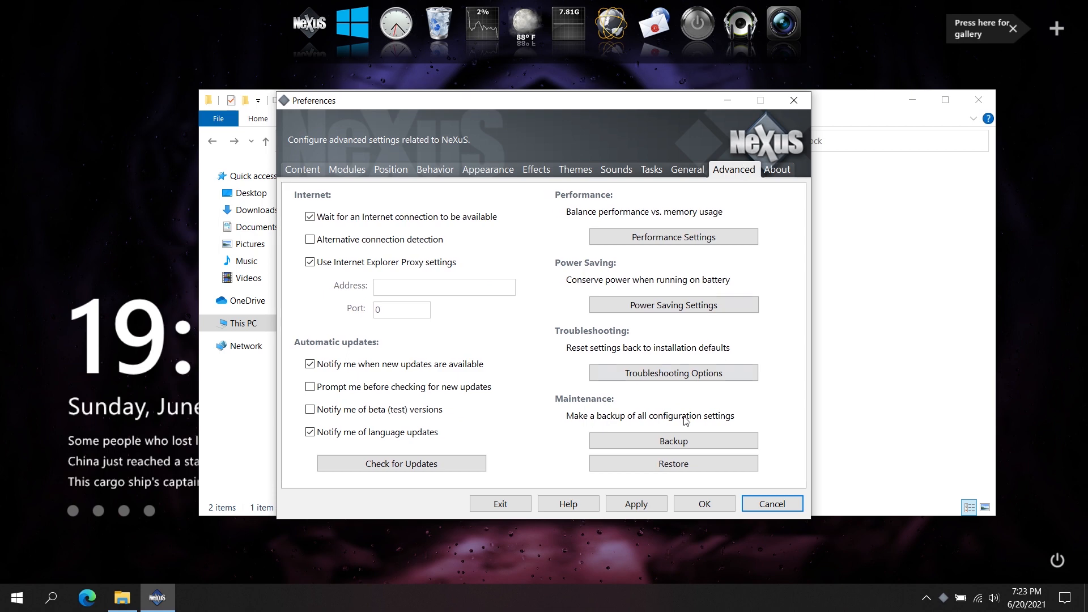
left_click(666, 465)
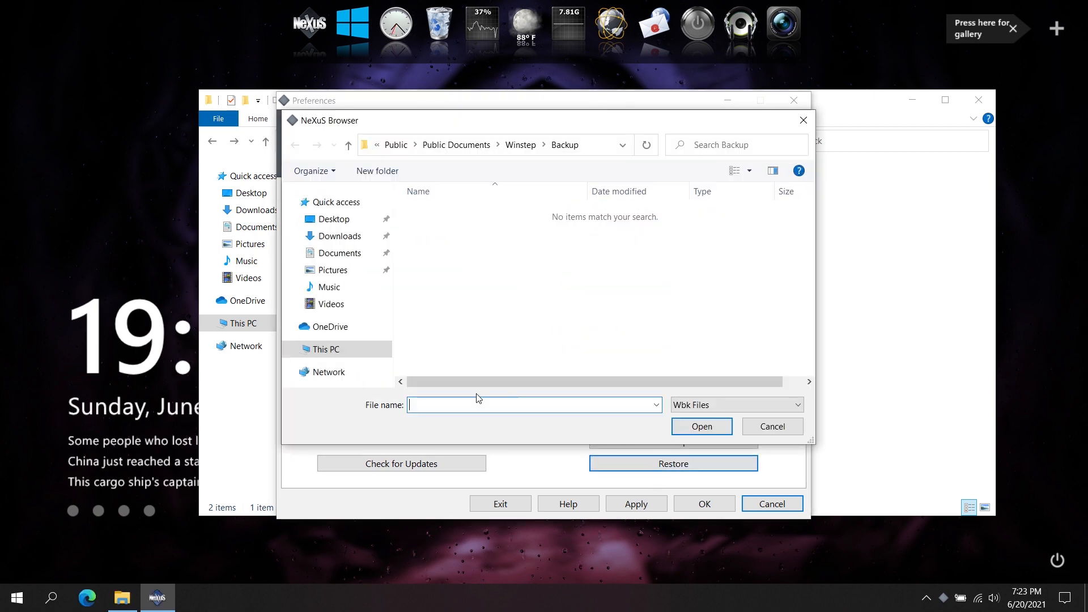
left_click(335, 219)
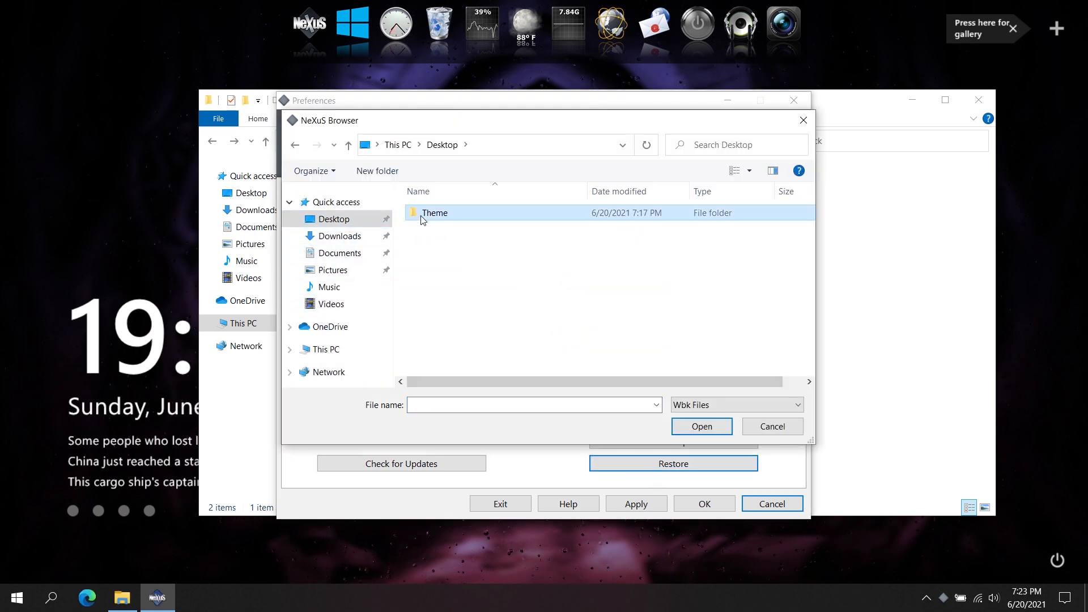
double_click(422, 215)
double_click(423, 214)
double_click(425, 213)
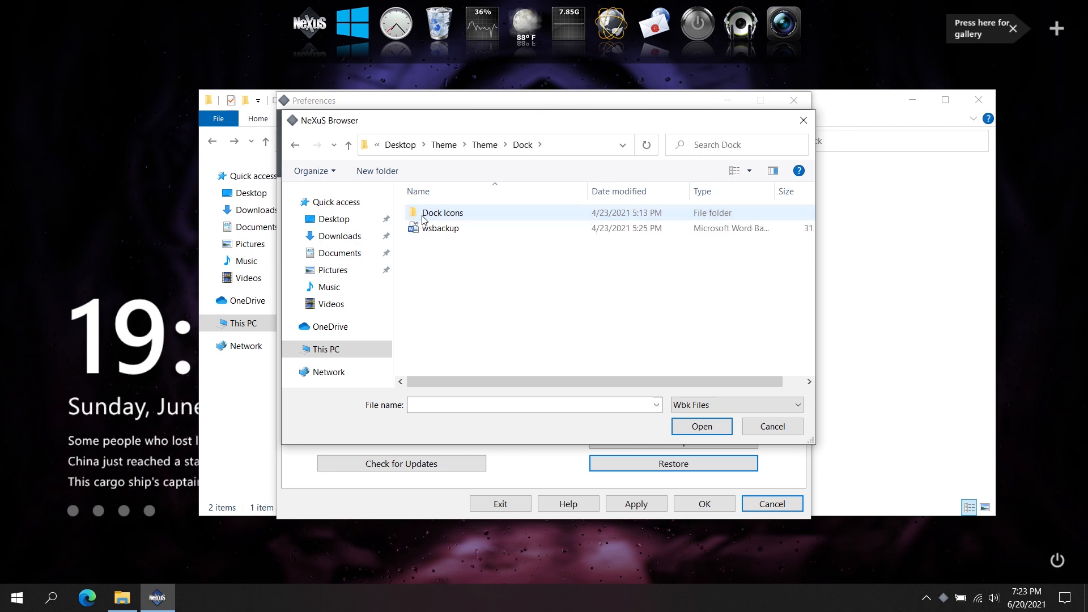
left_click(440, 229)
Restore and apply the wsbackup dock settings, then close the Dock folder window.
left_click(676, 432)
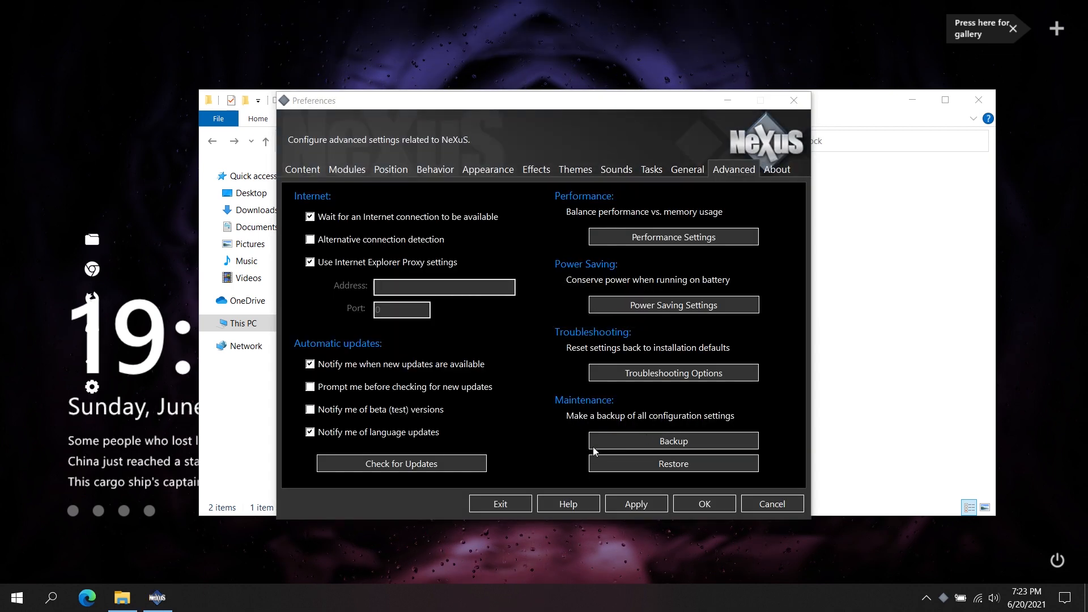
left_click(637, 502)
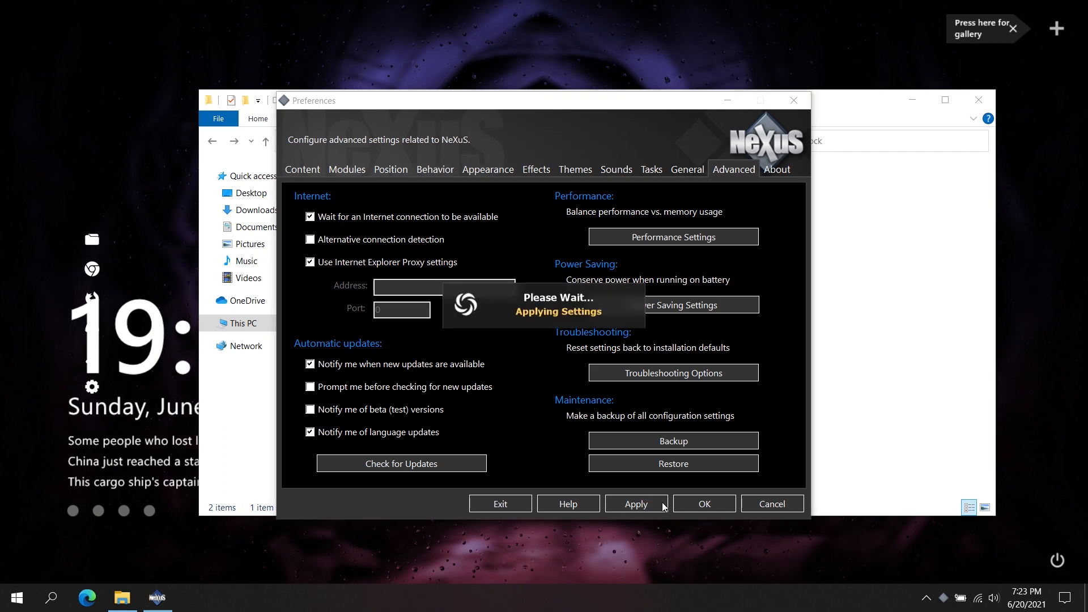
left_click(701, 506)
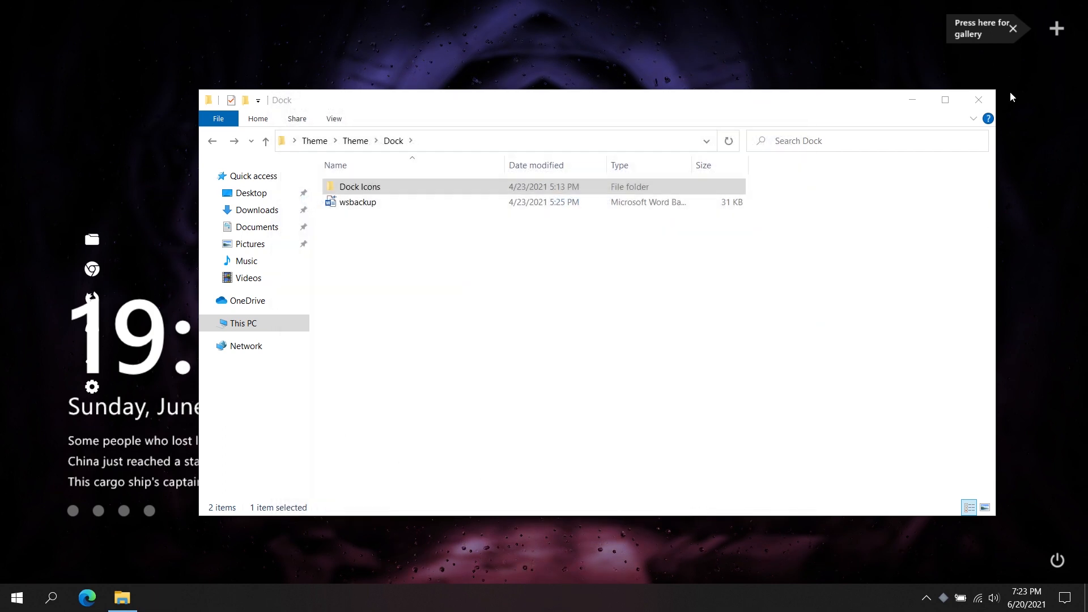
left_click(978, 101)
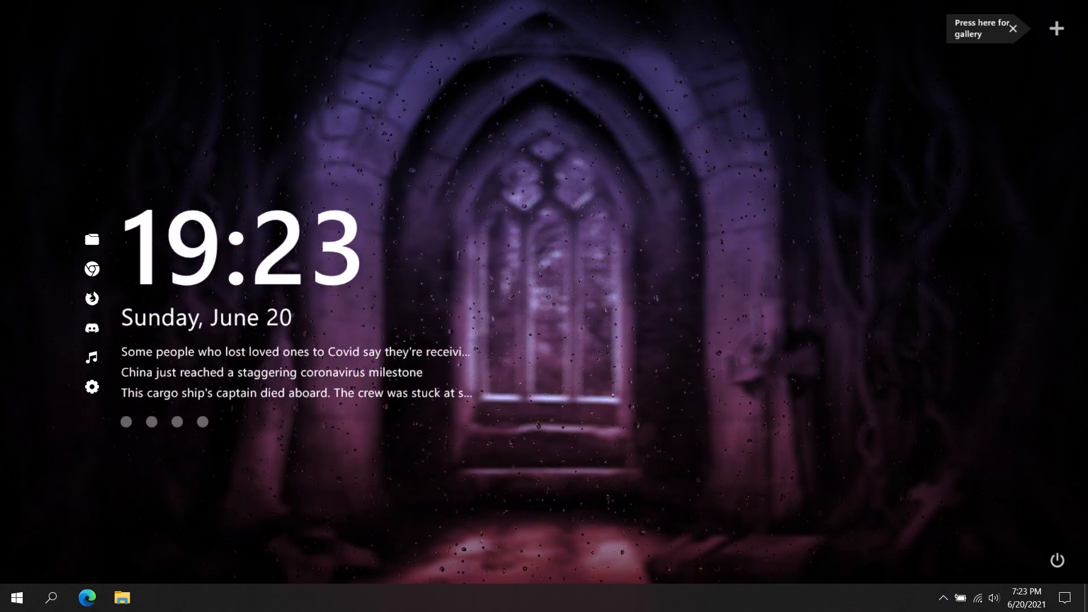
Turn on taskbar auto-hide for desktop and tablet modes and move the taskbar to Top.
right_click(637, 598)
left_click(653, 595)
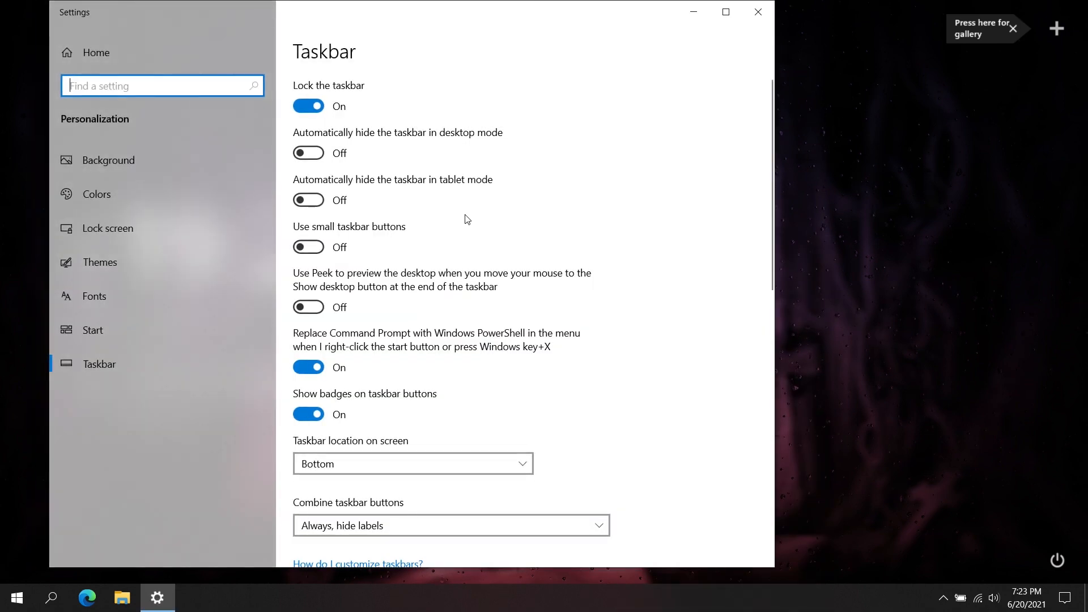
left_click(315, 204)
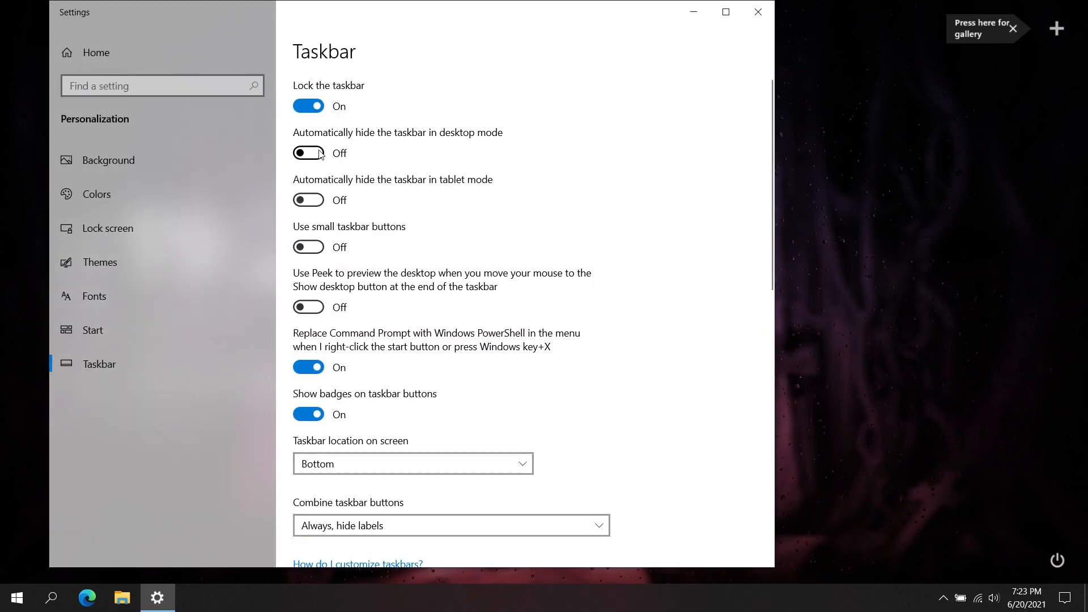
left_click(319, 153)
left_click(310, 202)
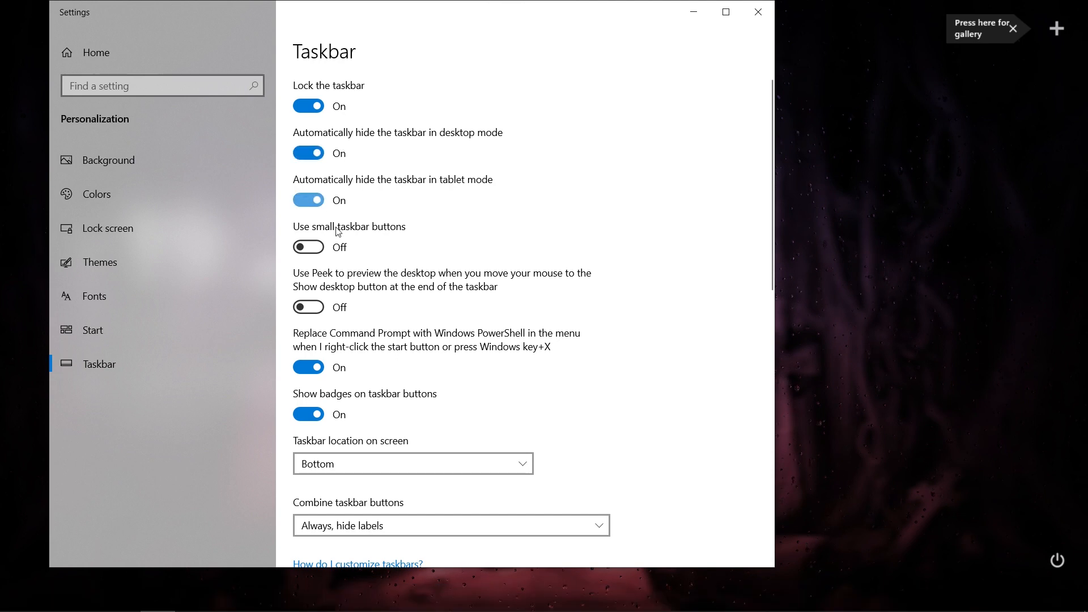
scroll(338, 231, "down", 3)
left_click(340, 376)
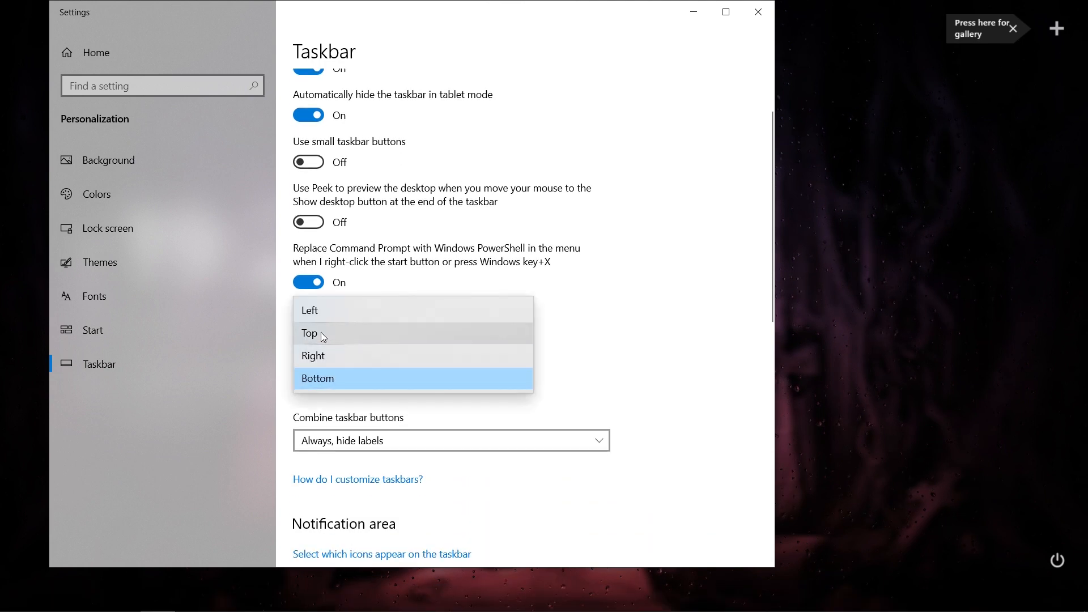
left_click(323, 336)
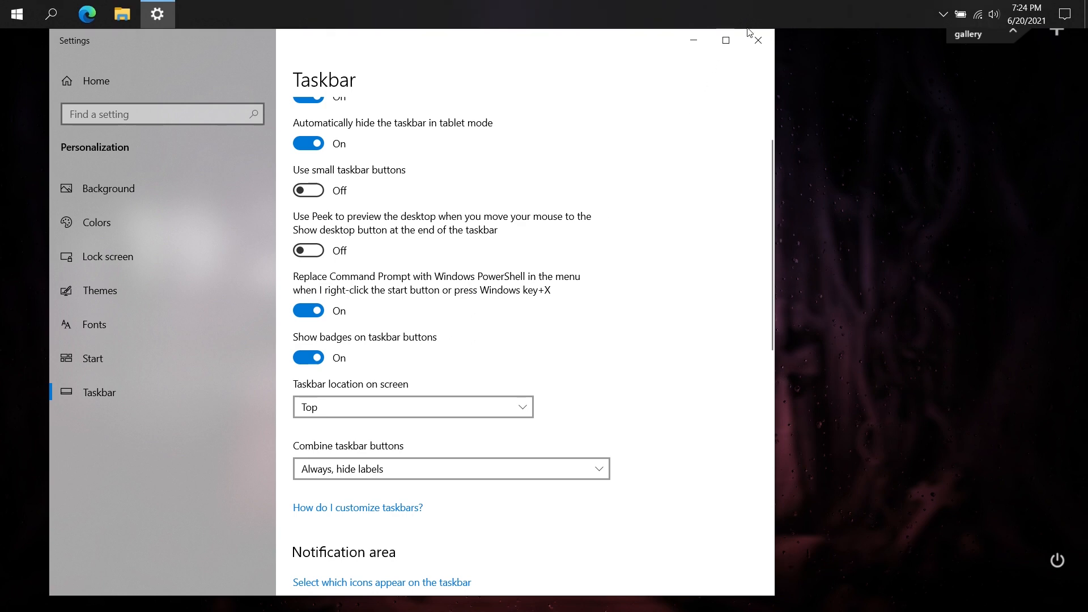
left_click(757, 39)
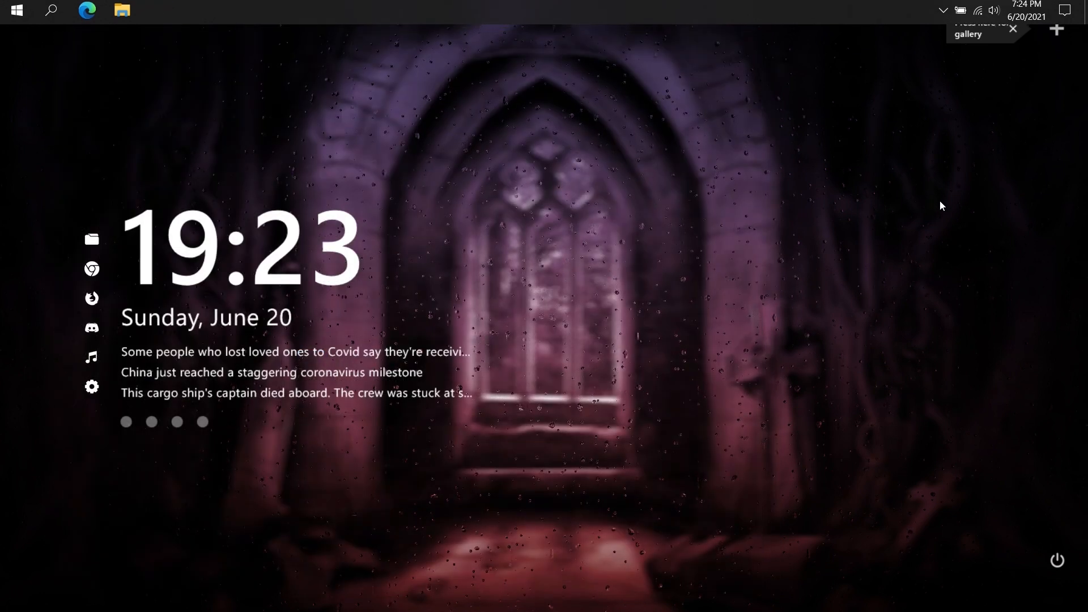
Unload the gallery hint and plus Rainmeter skins from the desktop.
right_click(987, 31)
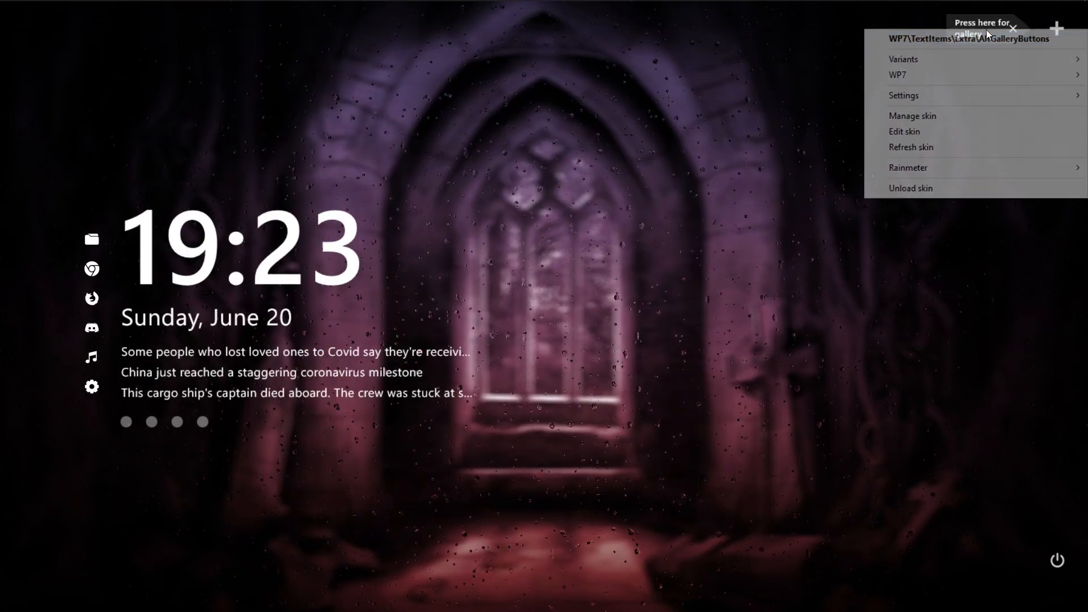
left_click(947, 187)
right_click(1058, 29)
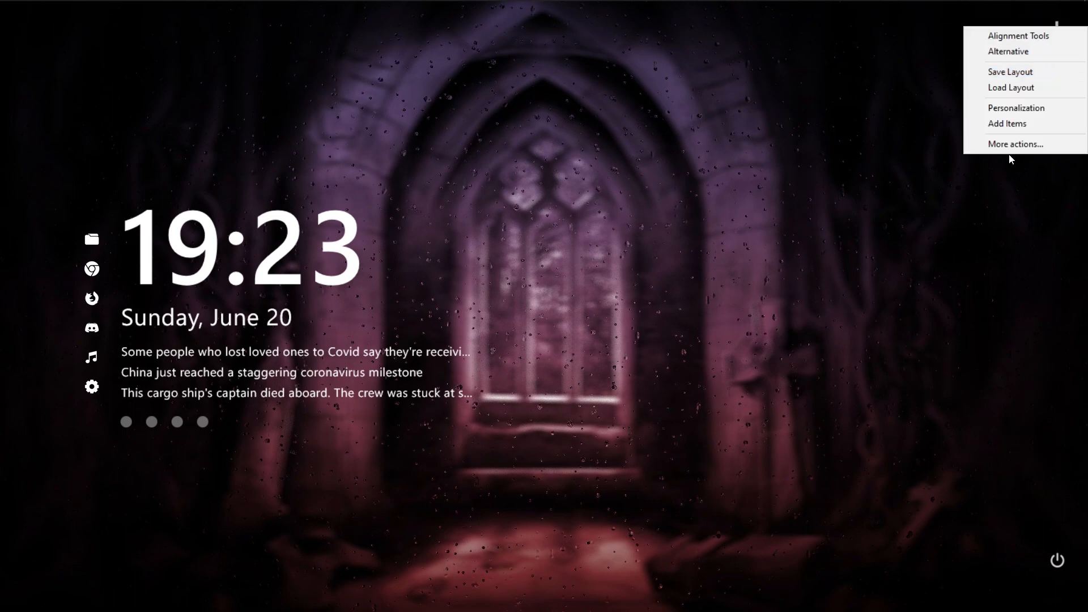
left_click(1004, 146)
left_click(993, 331)
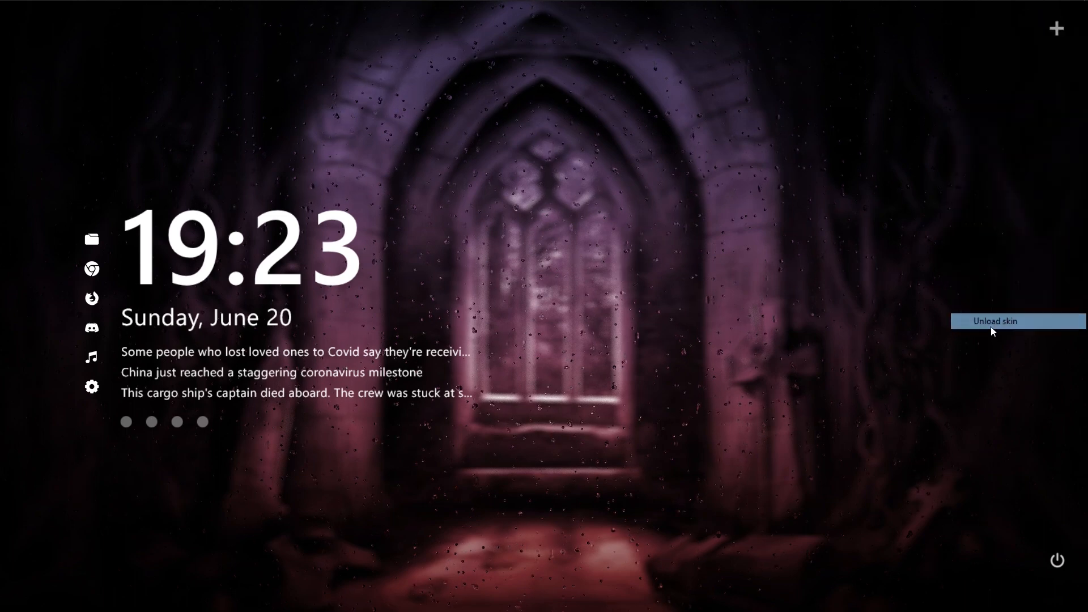
Load the NenaluX Links\Links.ini skin and place the link bar at the bottom-left.
right_click(220, 284)
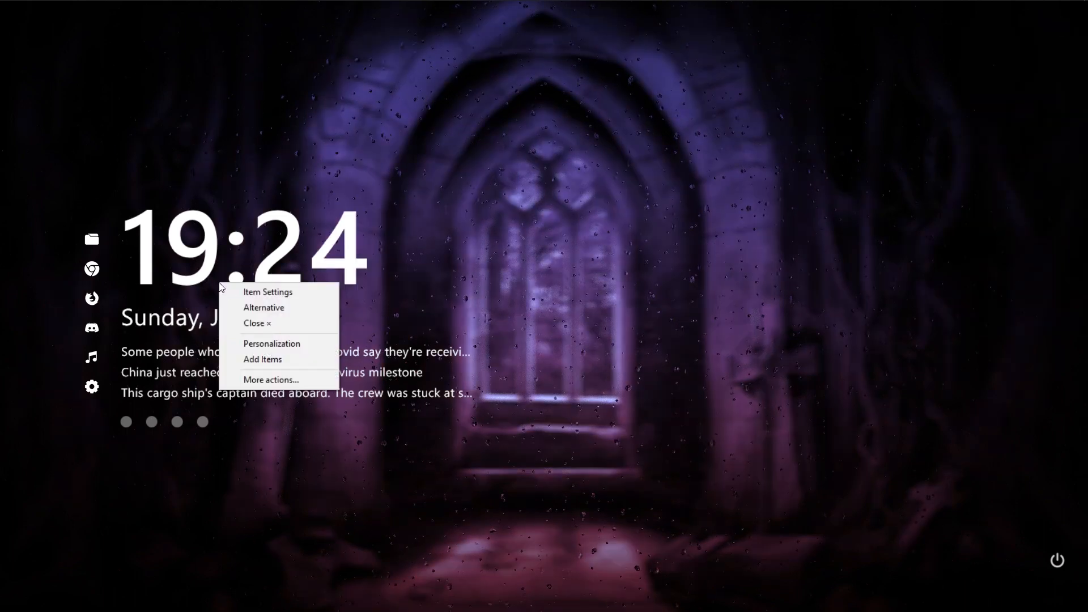
left_click(274, 380)
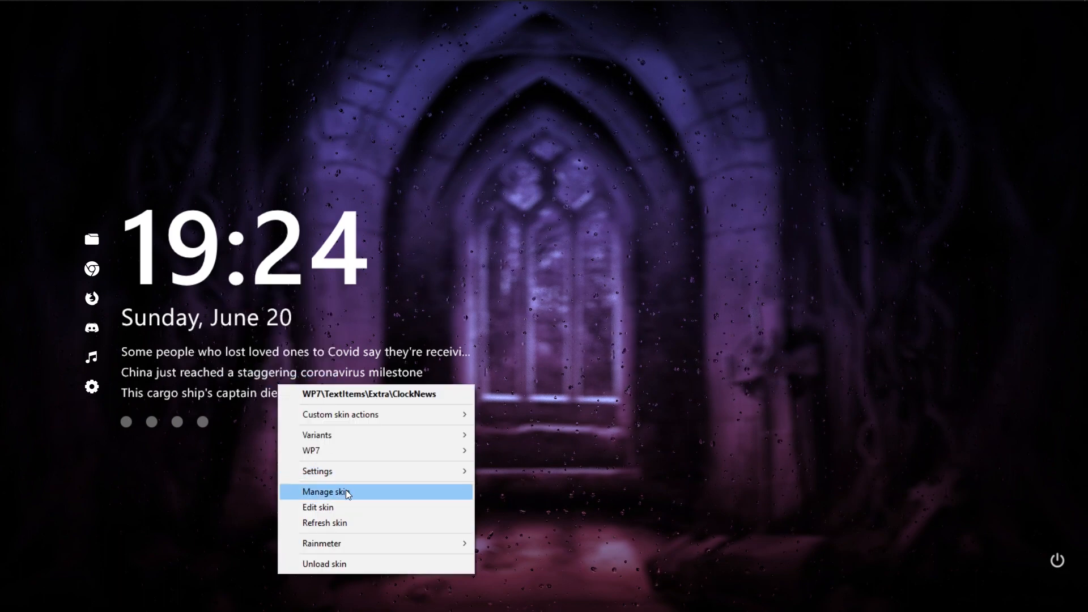
mouse_move(348, 544)
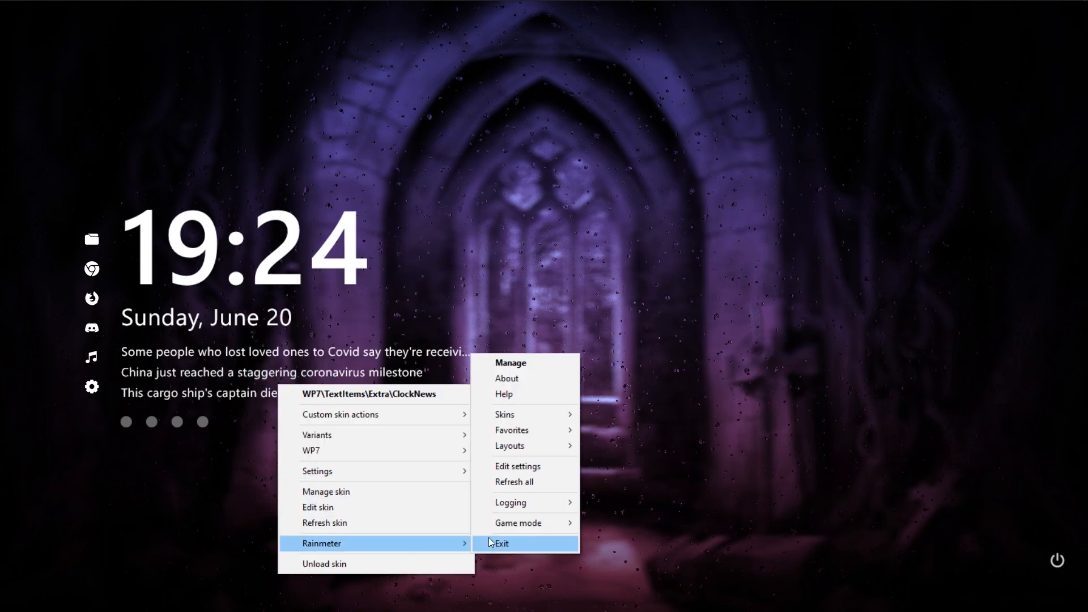
left_click(508, 366)
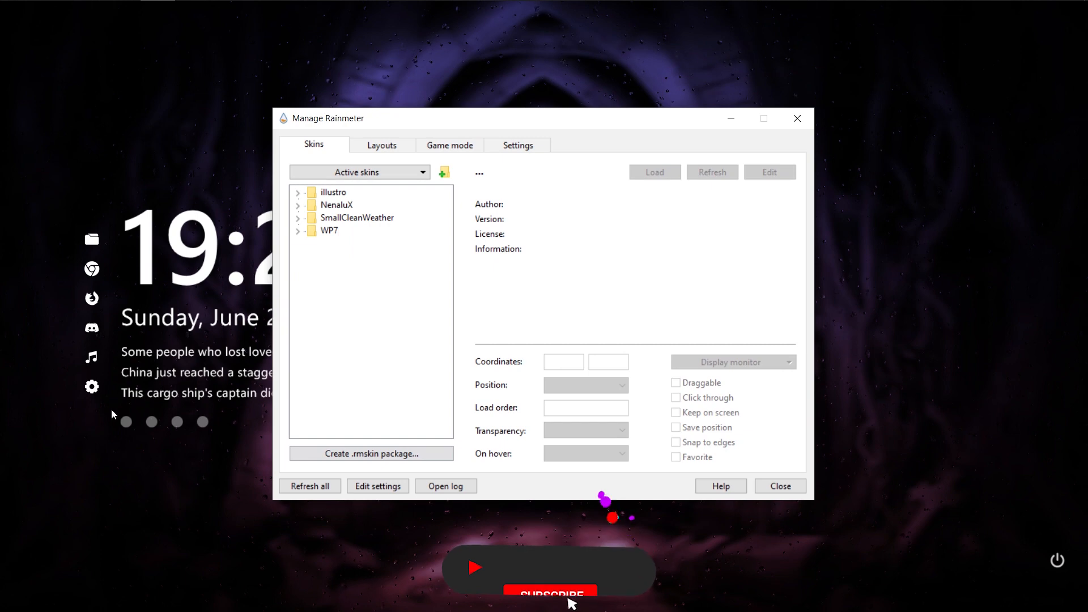
left_click_drag(419, 117, 486, 113)
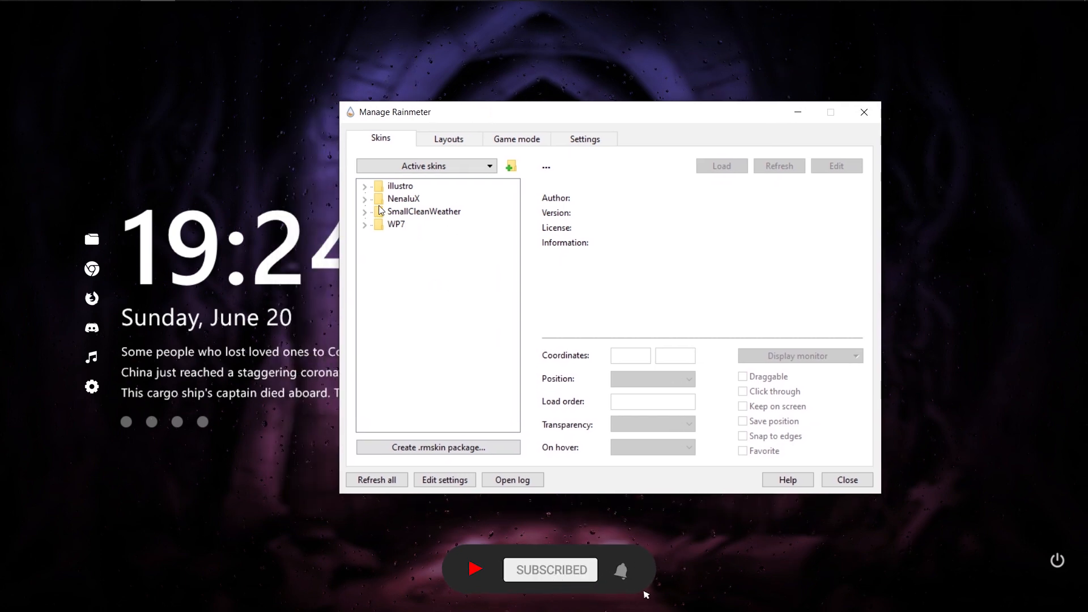
left_click(365, 199)
left_click(378, 238)
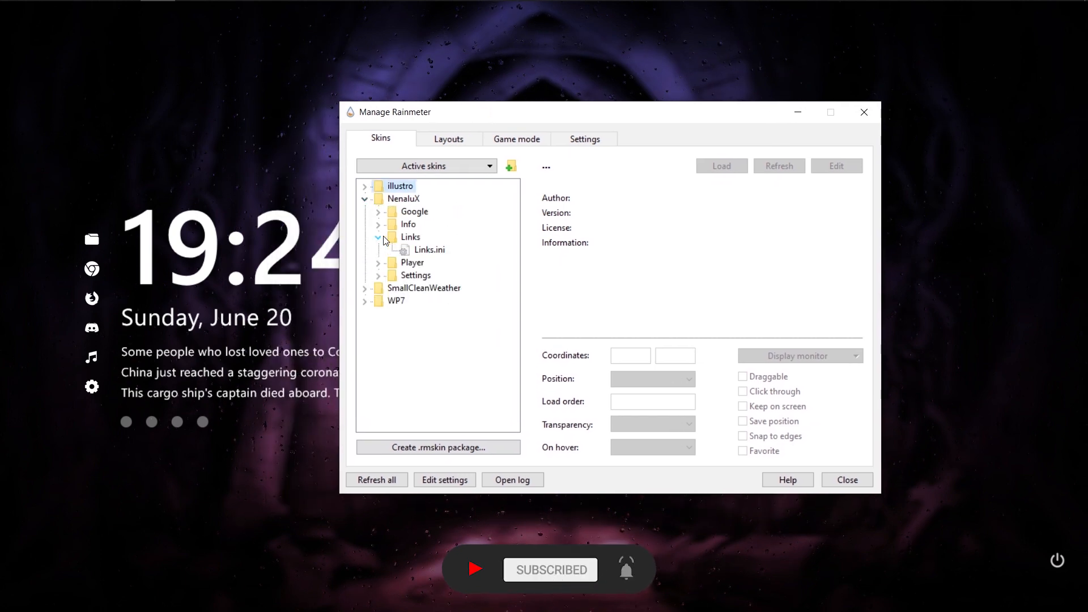
left_click(428, 250)
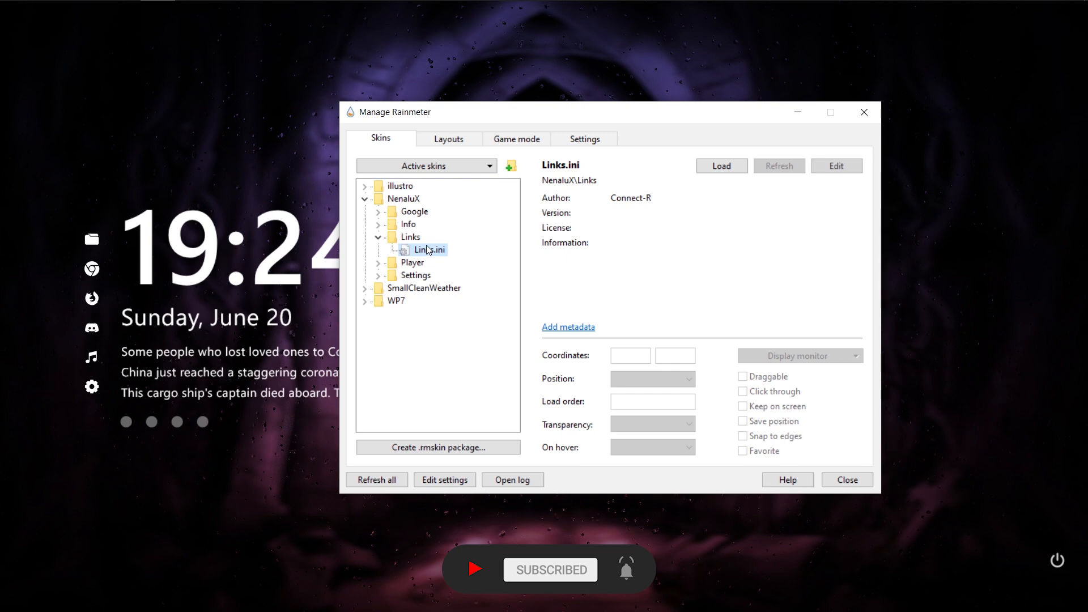
left_click(716, 168)
left_click_drag(164, 31, 224, 563)
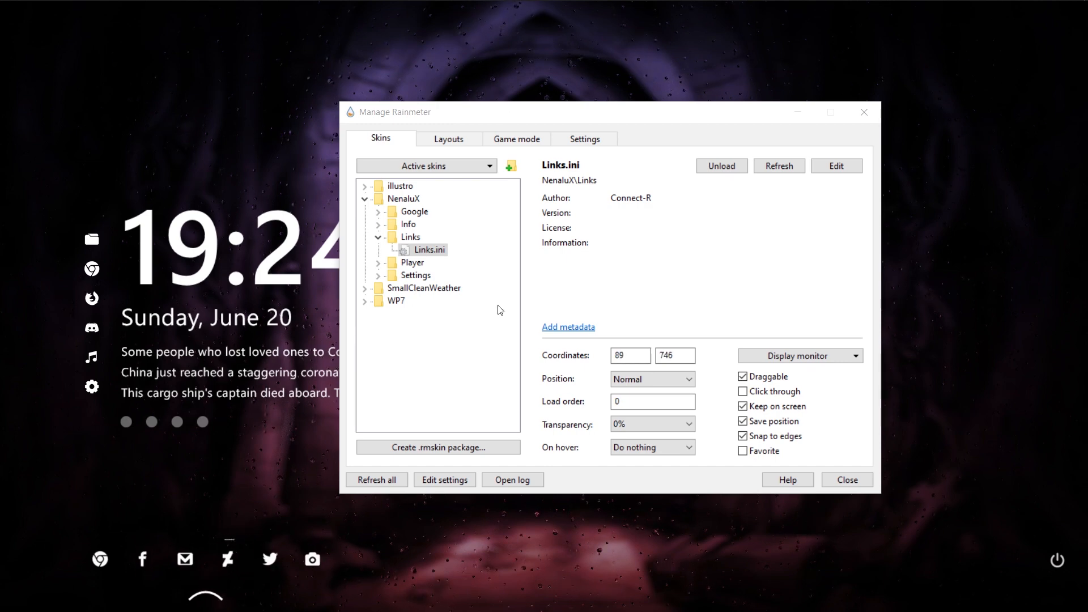
Load the SmallCleanWeather skin and close the Rainmeter manager.
left_click(365, 289)
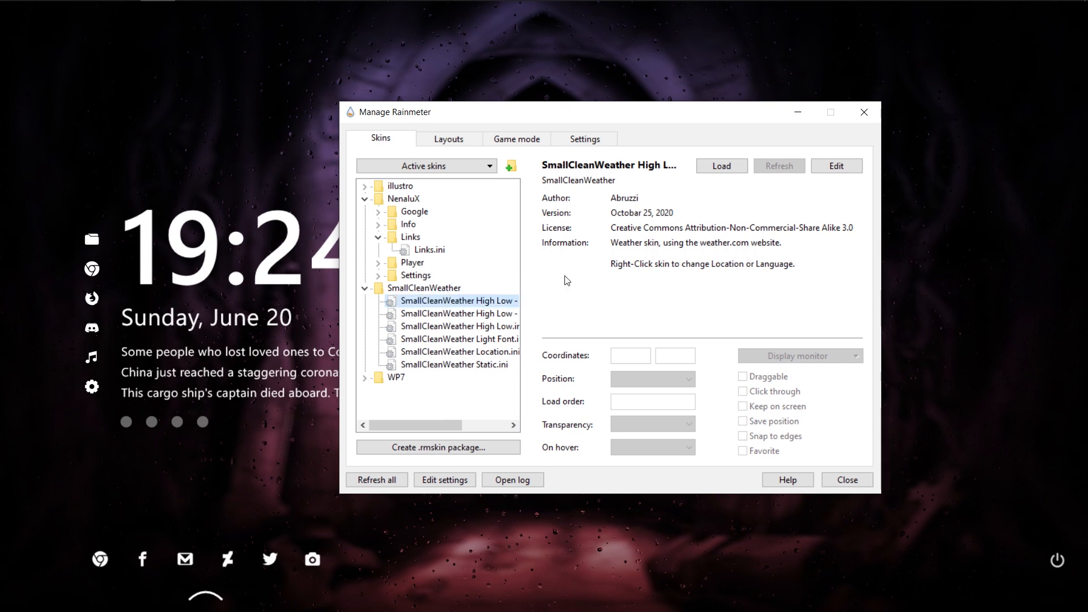
left_click(721, 165)
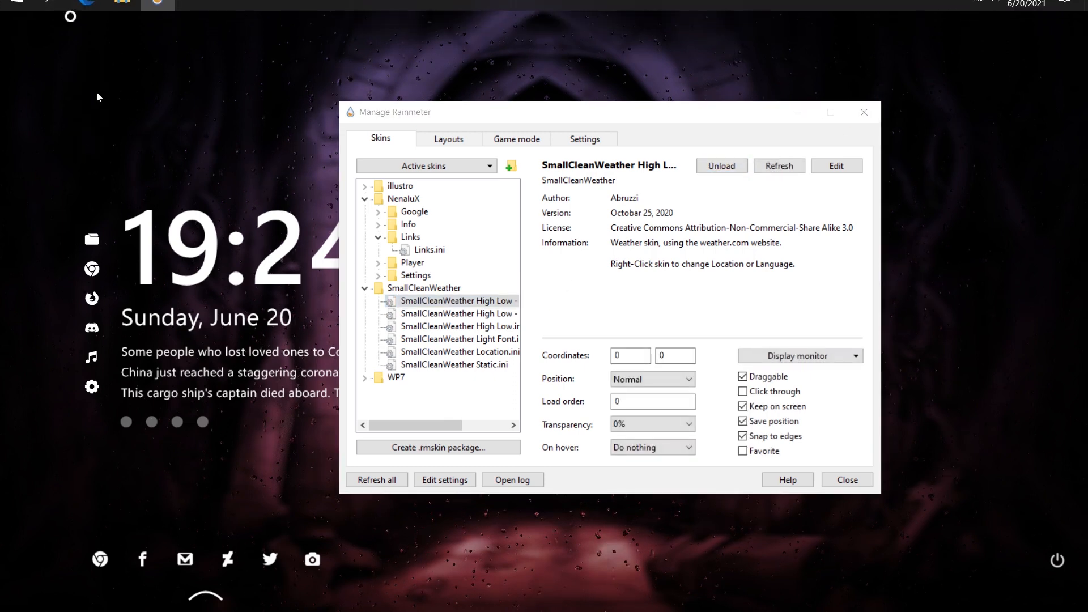
left_click(864, 112)
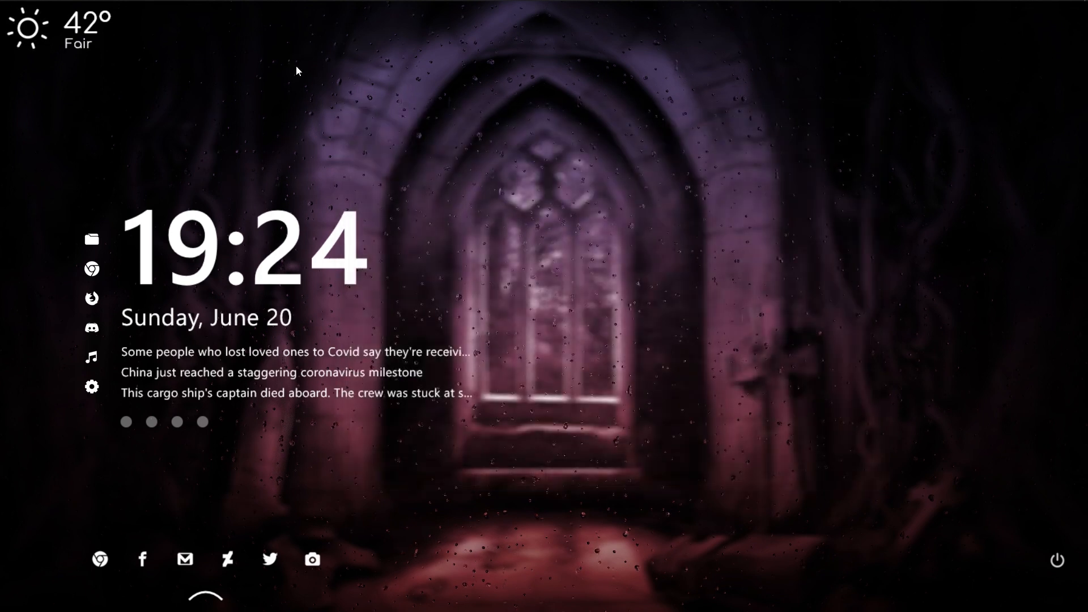
Move the weather widget to the top-right, then shrink and refresh the clock and news skin.
left_click_drag(97, 37, 942, 71)
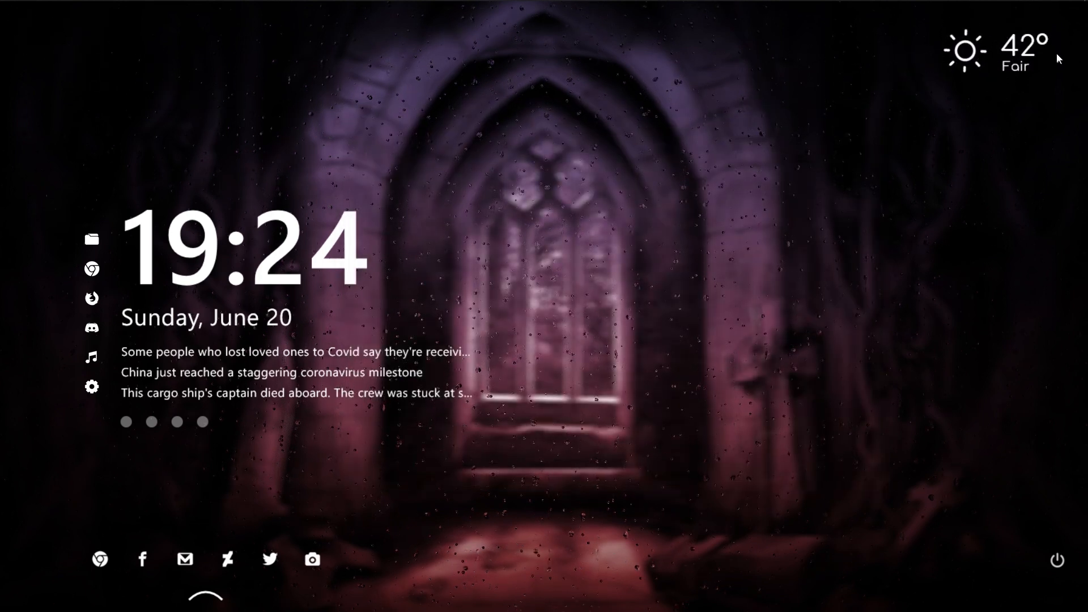
right_click(264, 318)
left_click(325, 376)
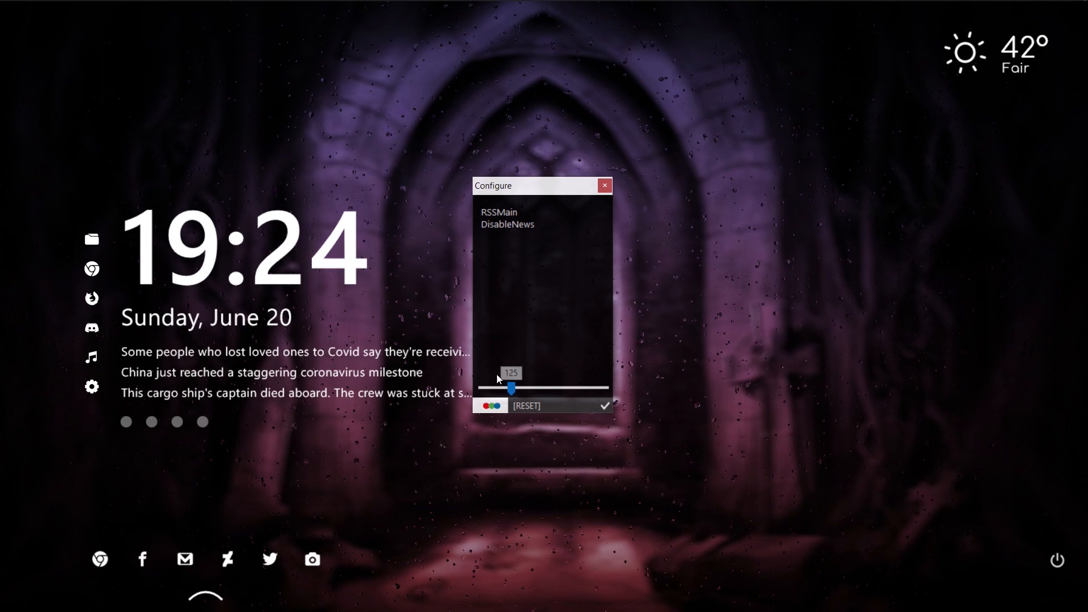
left_click(602, 187)
right_click(247, 265)
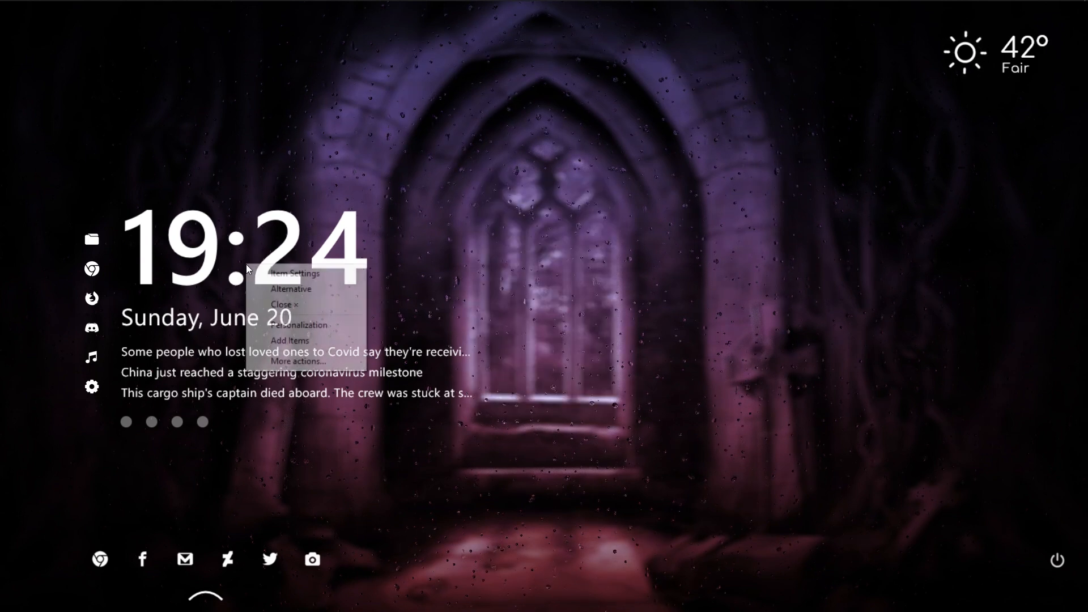
left_click(309, 362)
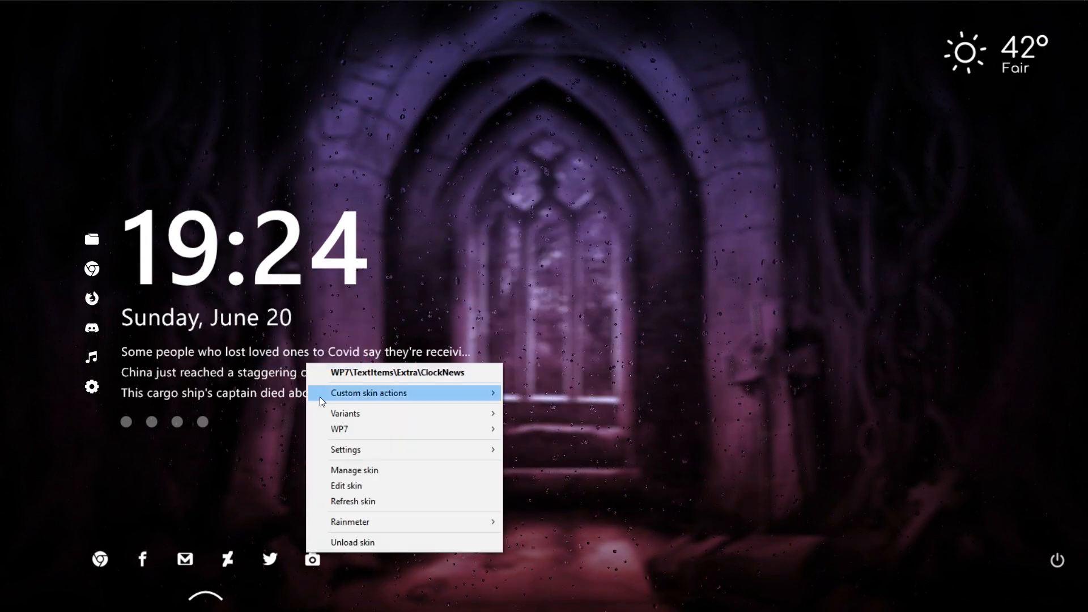
left_click(341, 503)
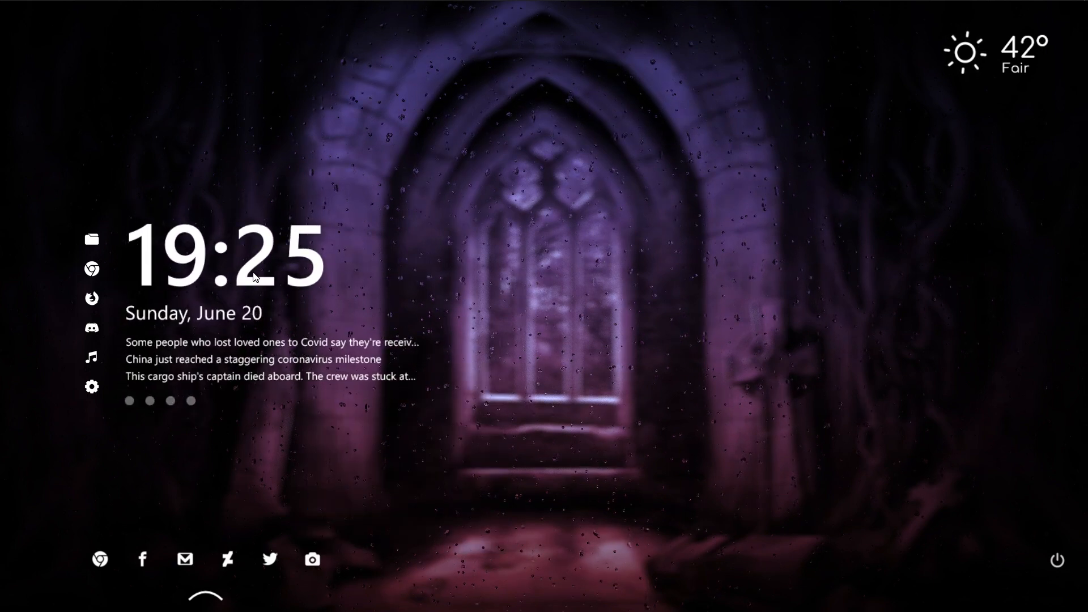
right_click(254, 272)
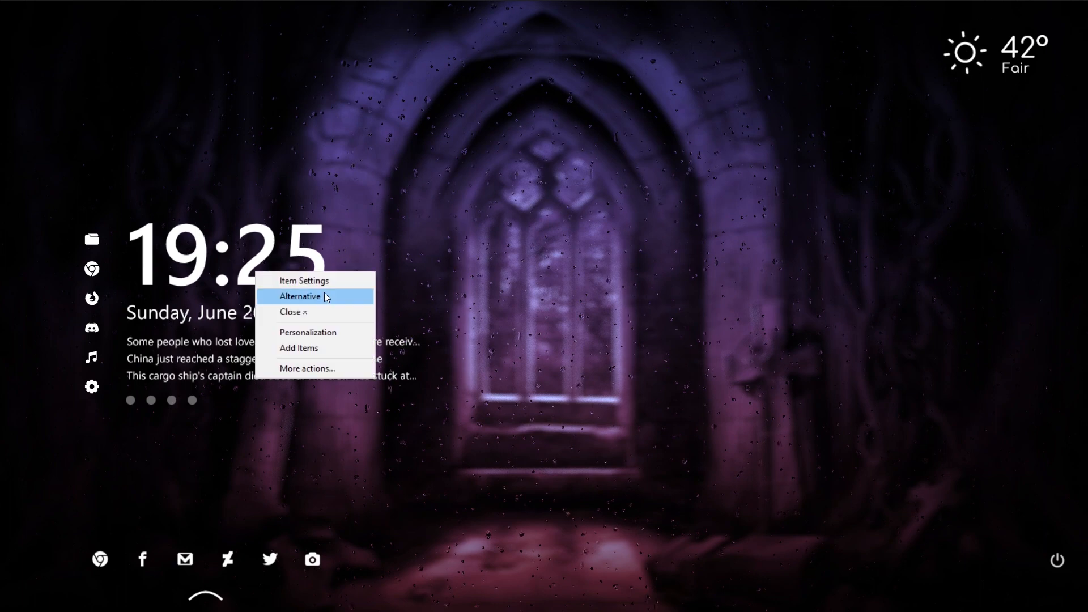
left_click(329, 369)
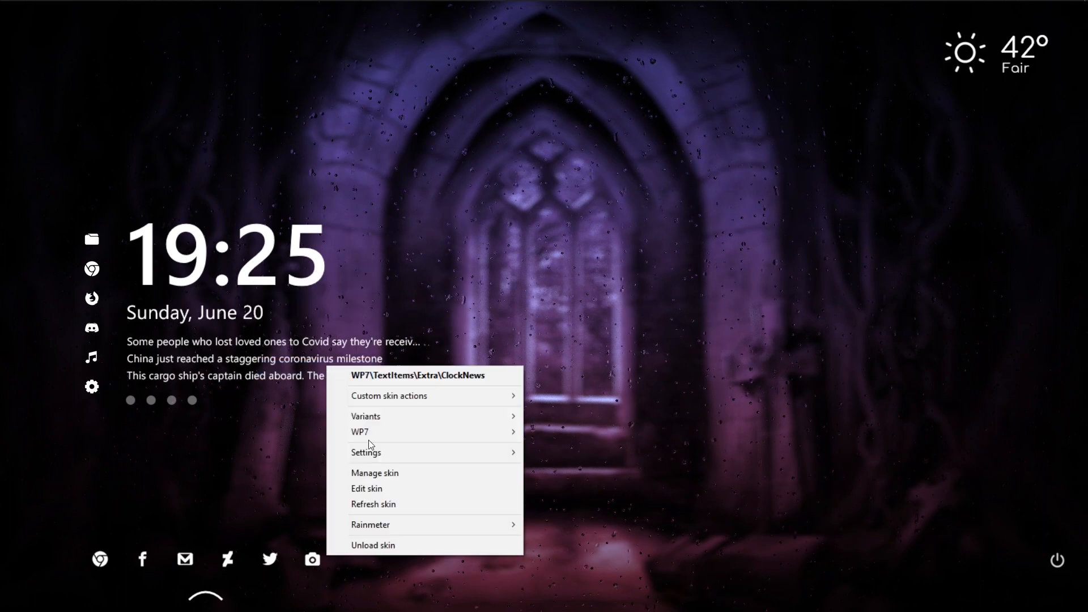
mouse_move(405, 525)
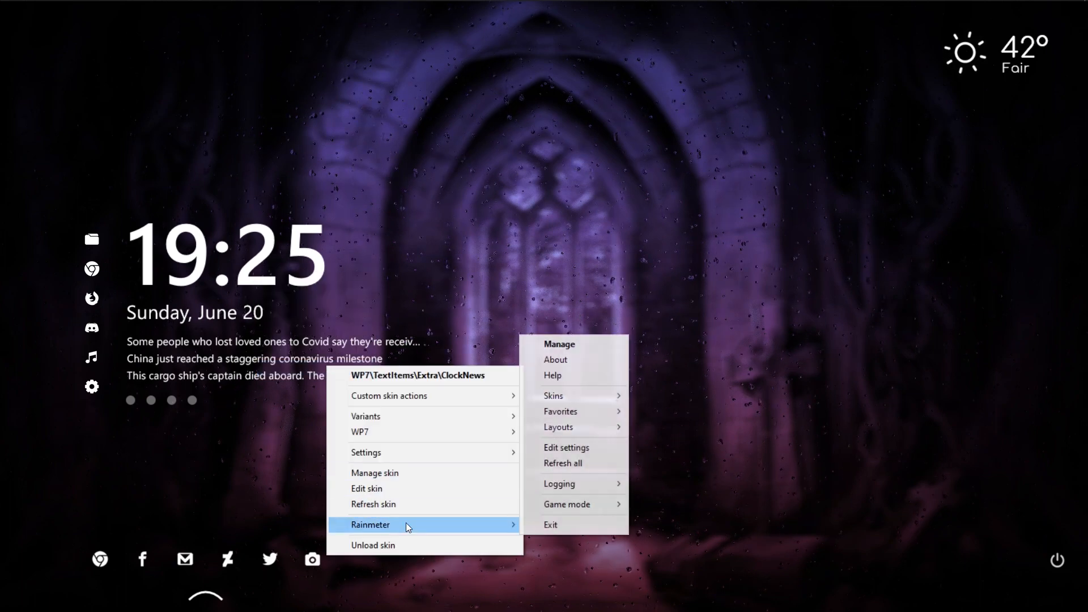
left_click(582, 467)
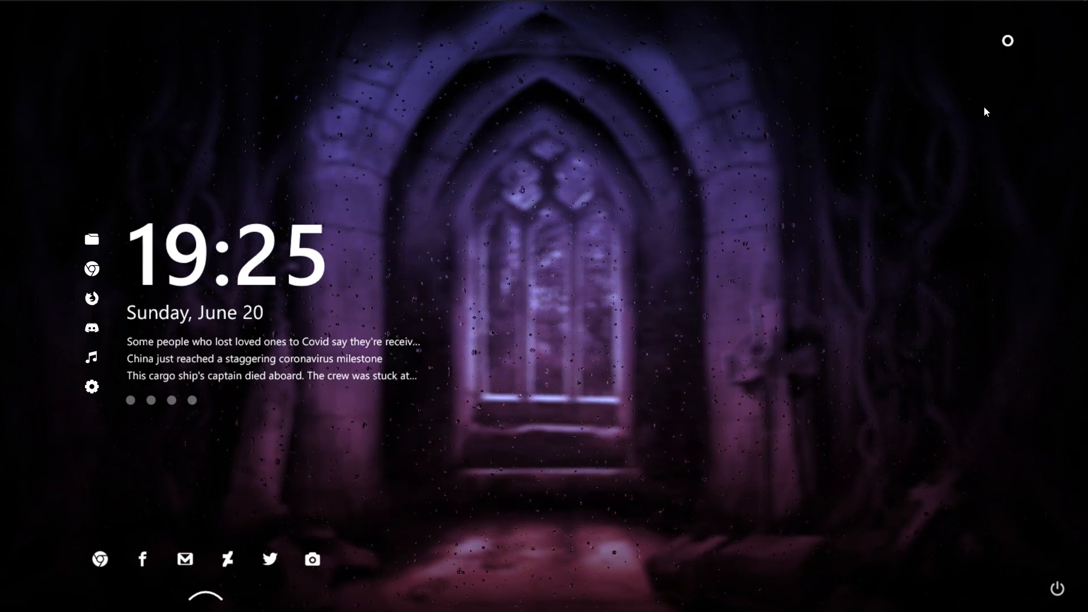
right_click(1015, 41)
left_click(834, 109)
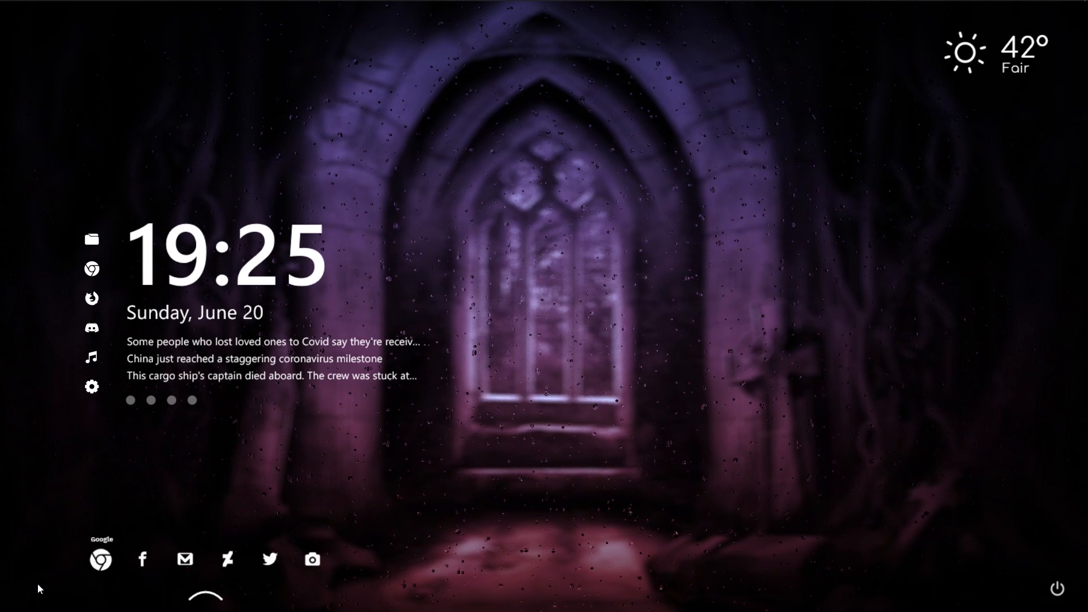
left_click(1057, 588)
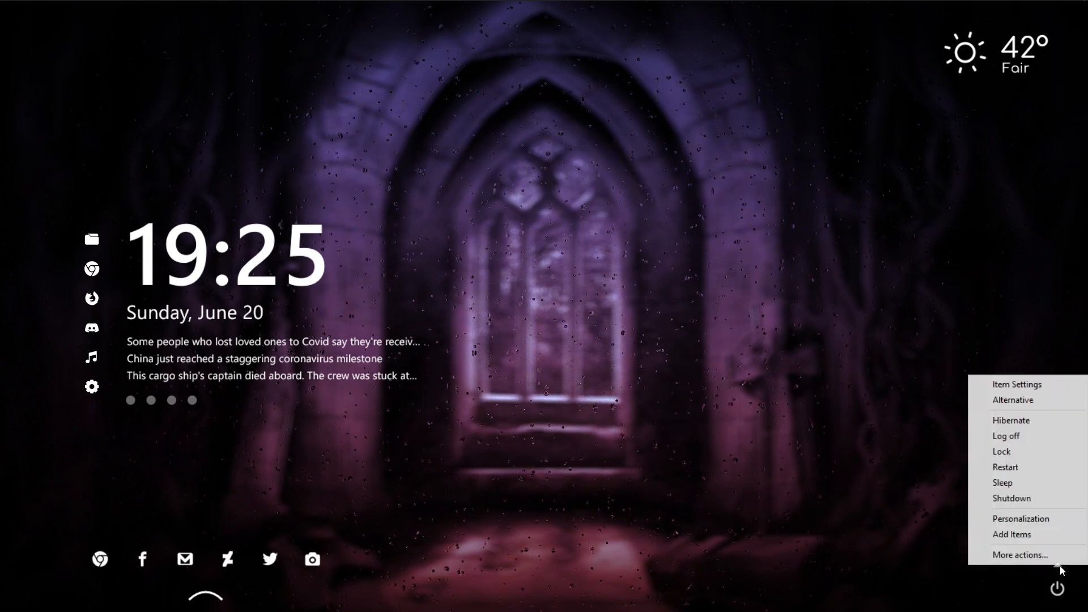